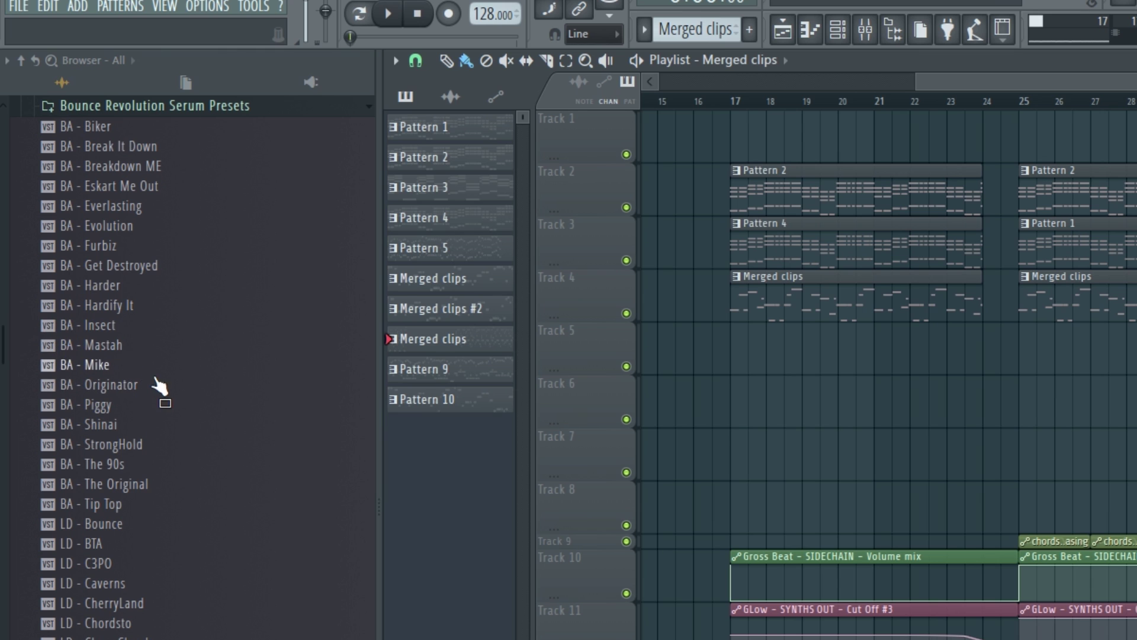
# Step: Look through the Serum preset, Sylenth1 preset and Samples folders of the Future Bounce Revolution pack
pyautogui.scroll(3, 127, 278)
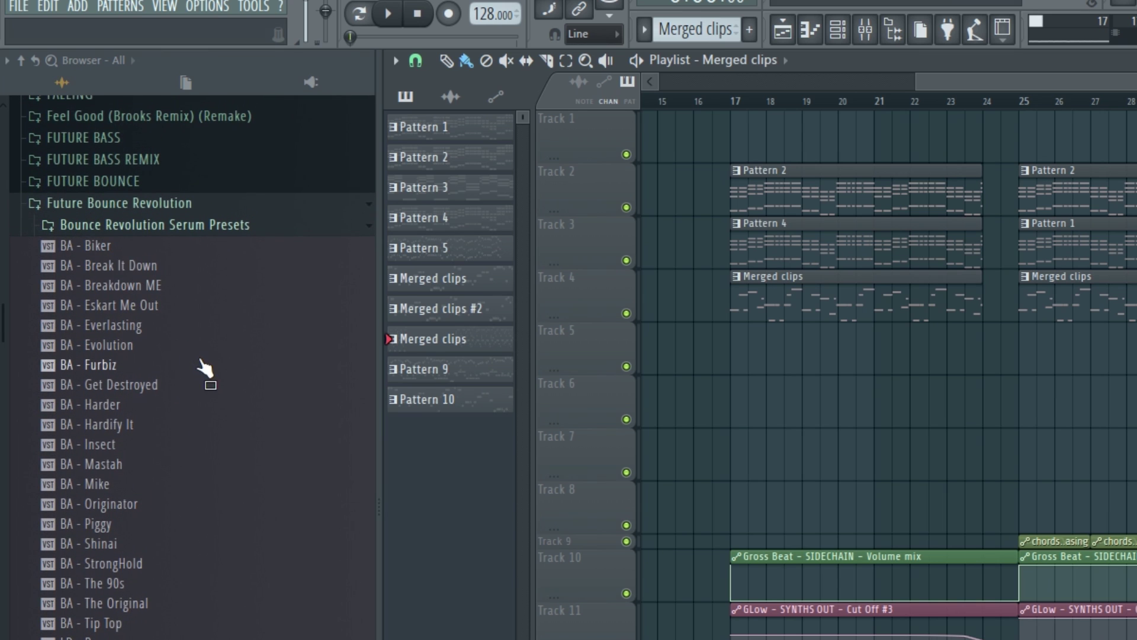
pyautogui.scroll(-5, 204, 367)
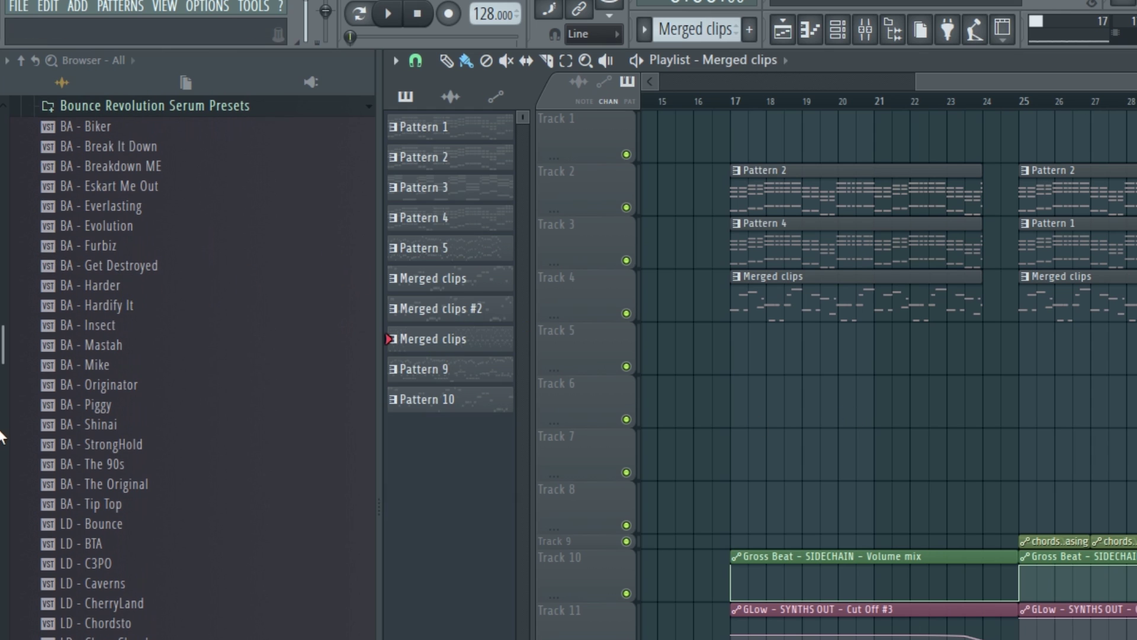
pyautogui.moveTo(1, 354); pyautogui.dragTo(8, 354)
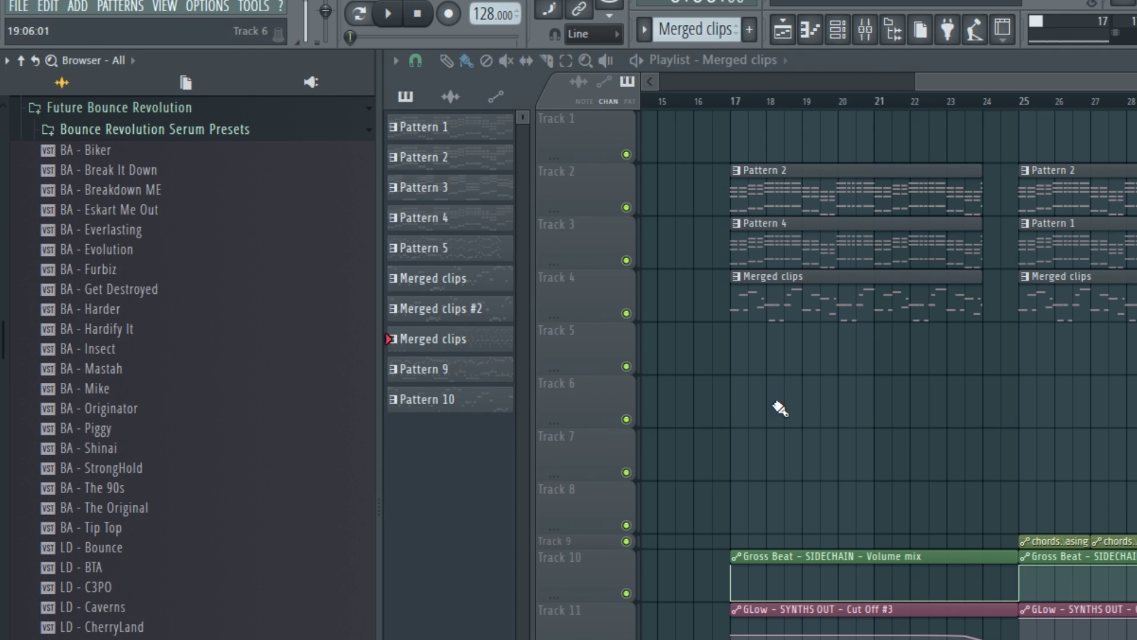
pyautogui.click(94, 129)
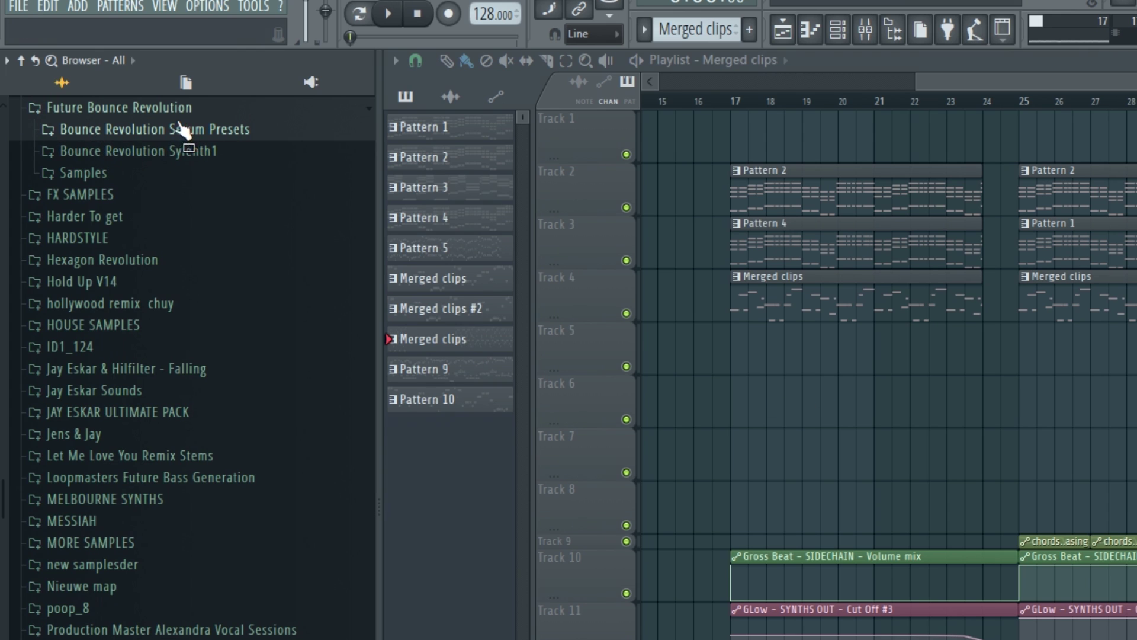
pyautogui.click(145, 172)
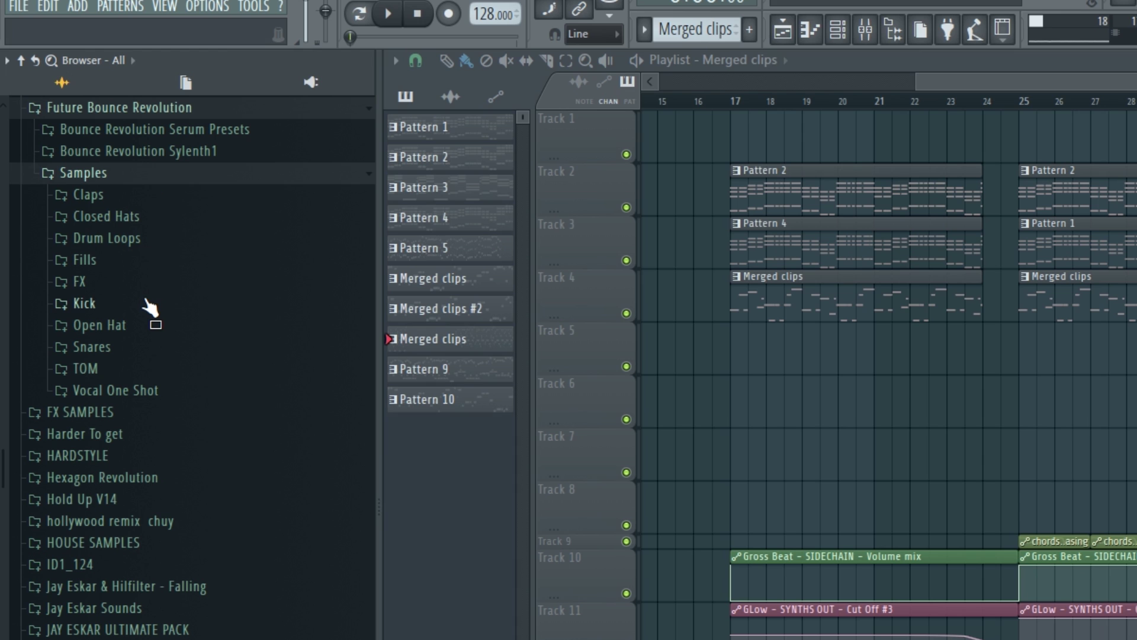
pyautogui.click(178, 153)
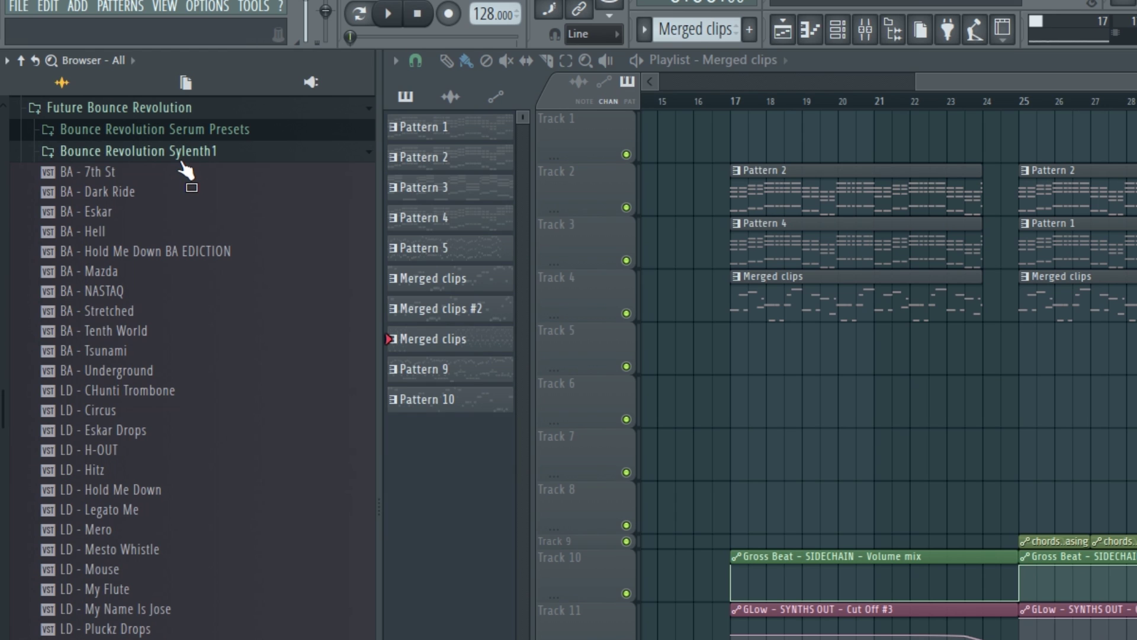
pyautogui.click(168, 128)
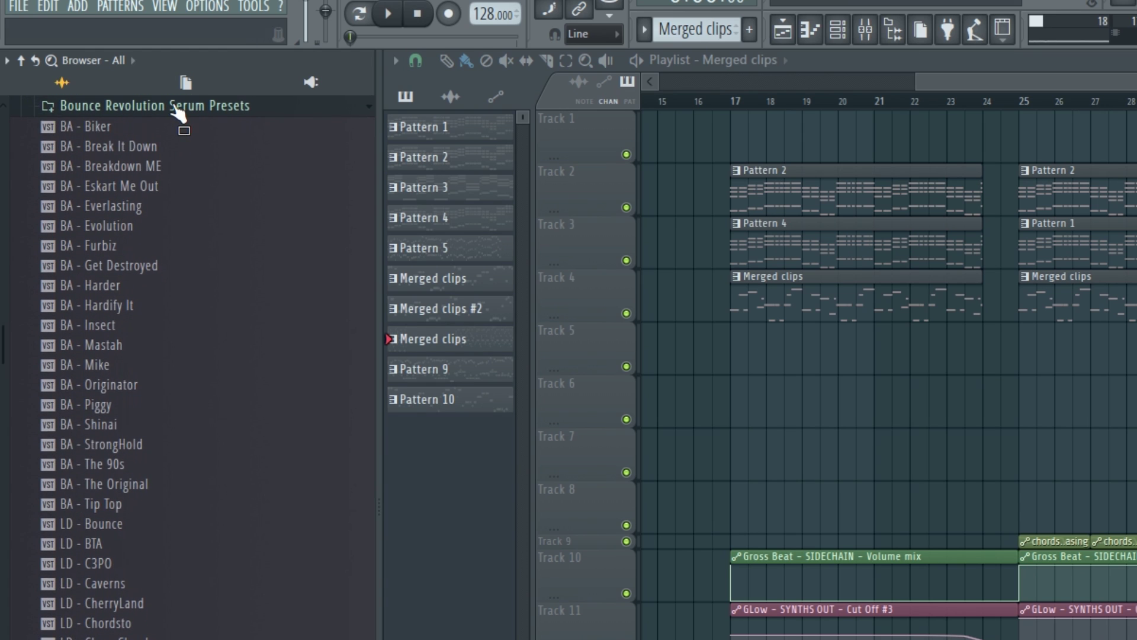
pyautogui.click(178, 107)
pyautogui.scroll(3, 205, 287)
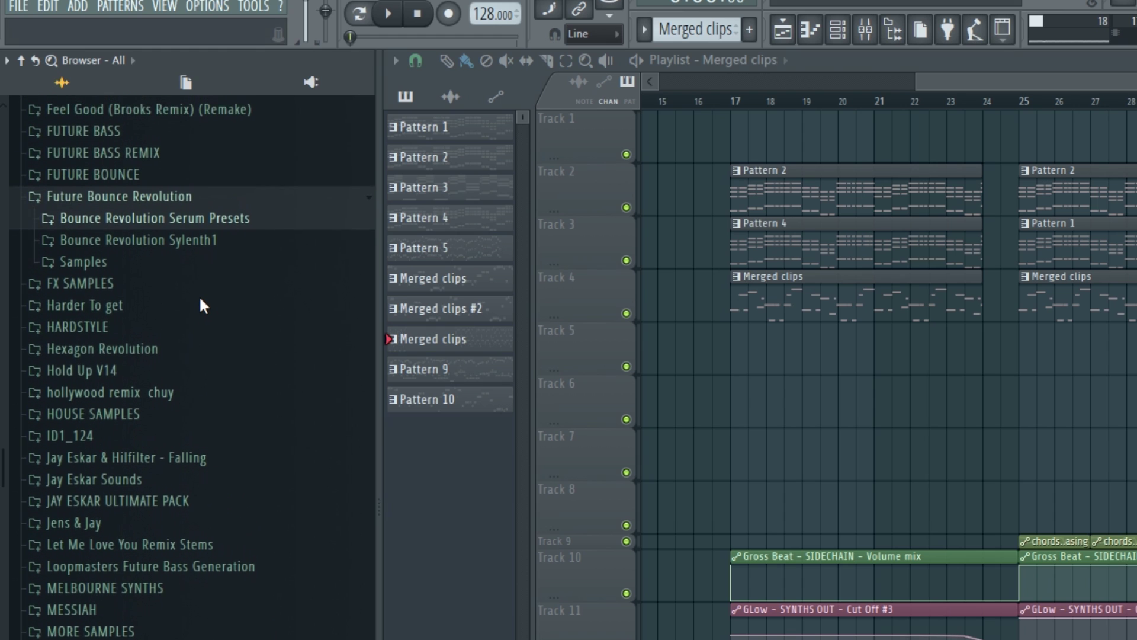
pyautogui.moveTo(200, 299); pyautogui.dragTo(955, 413)
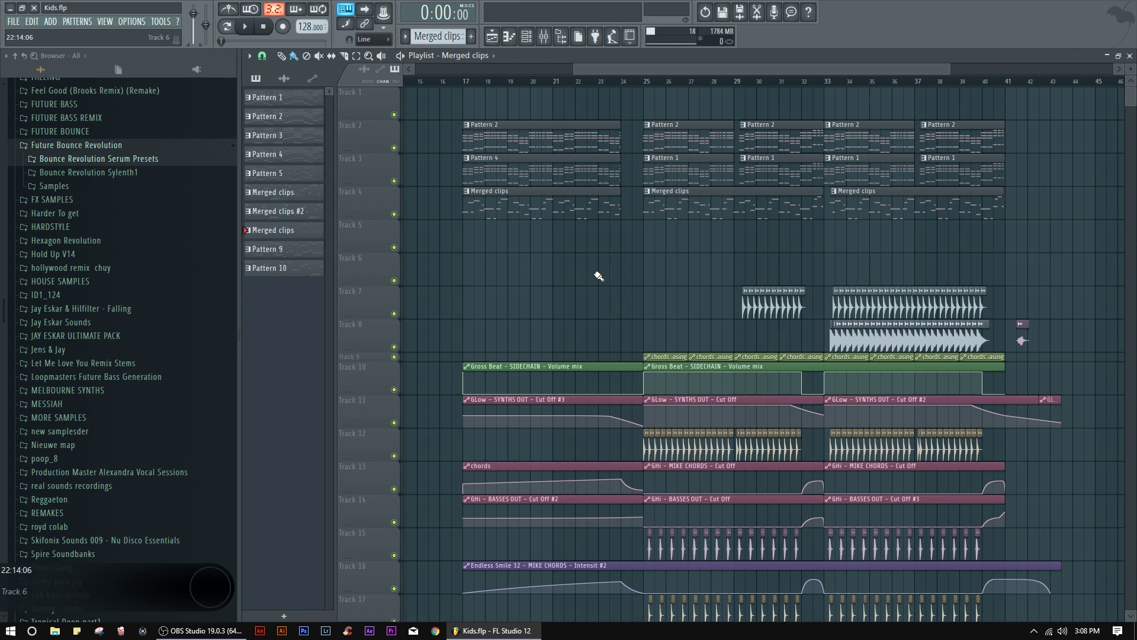
# Step: Solo Track 2 and play back its Pattern 2 chords from bar 17, ending with playback stopped
pyautogui.moveTo(680, 275); pyautogui.dragTo(666, 244)
pyautogui.moveTo(666, 244); pyautogui.dragTo(548, 101)
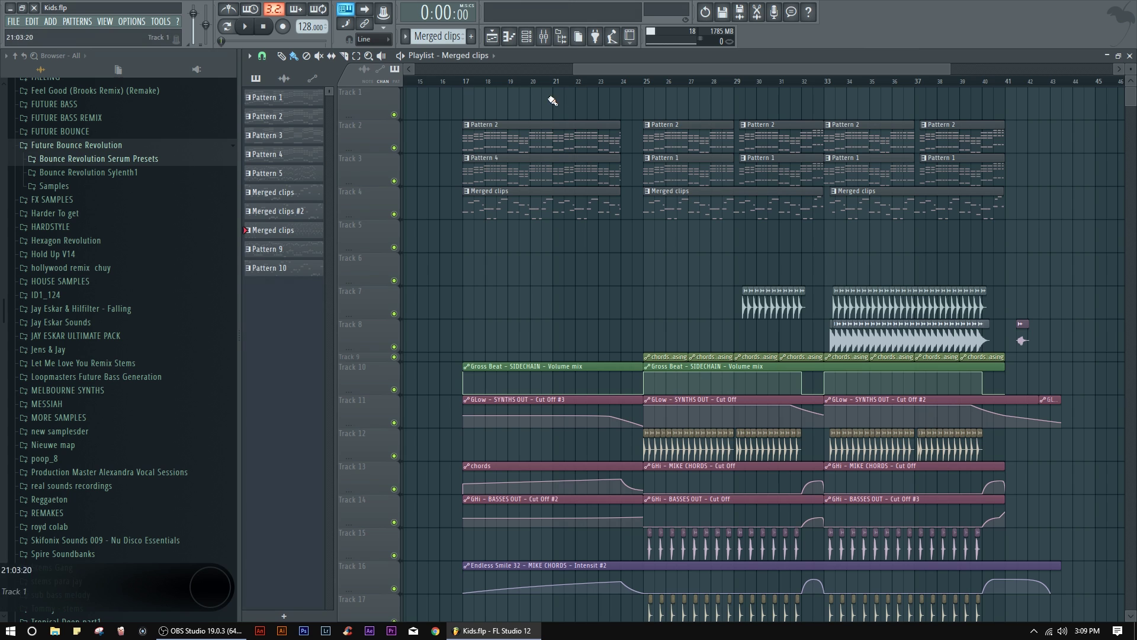
pyautogui.rightClick(397, 148)
pyautogui.keyDown('ctrl'); pyautogui.click(396, 148); pyautogui.keyUp('ctrl')
pyautogui.press('space')
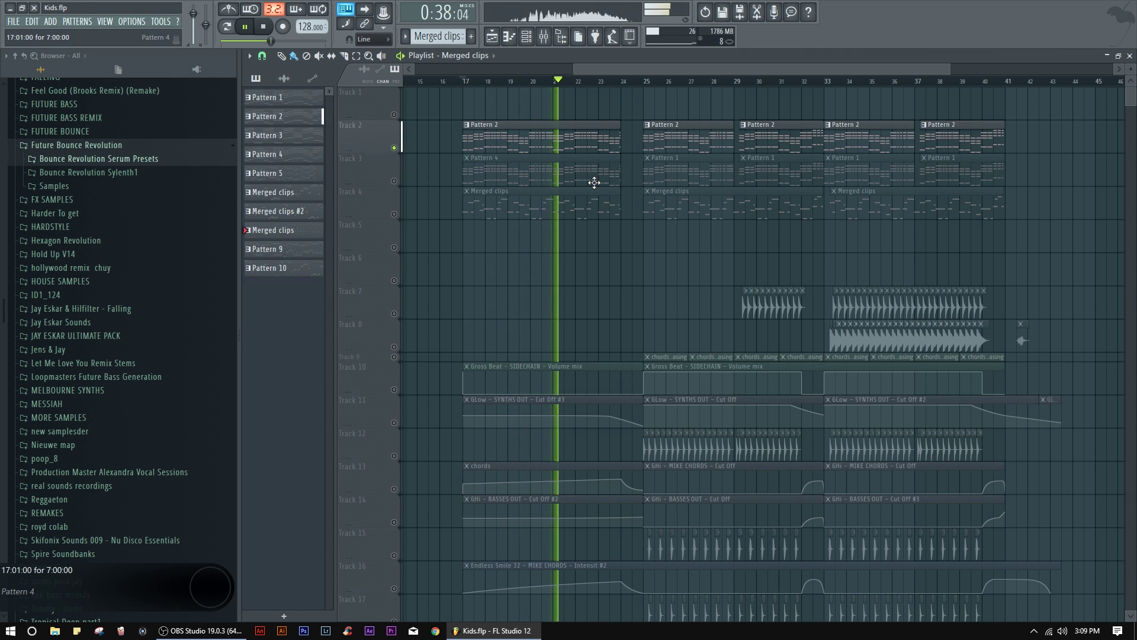
pyautogui.press('space')
# Step: Examine Pattern 2's MIKE CHORDS notes in the piano roll and open the Bass 2 notes of the merged clip on Track 4
pyautogui.doubleClick(500, 139)
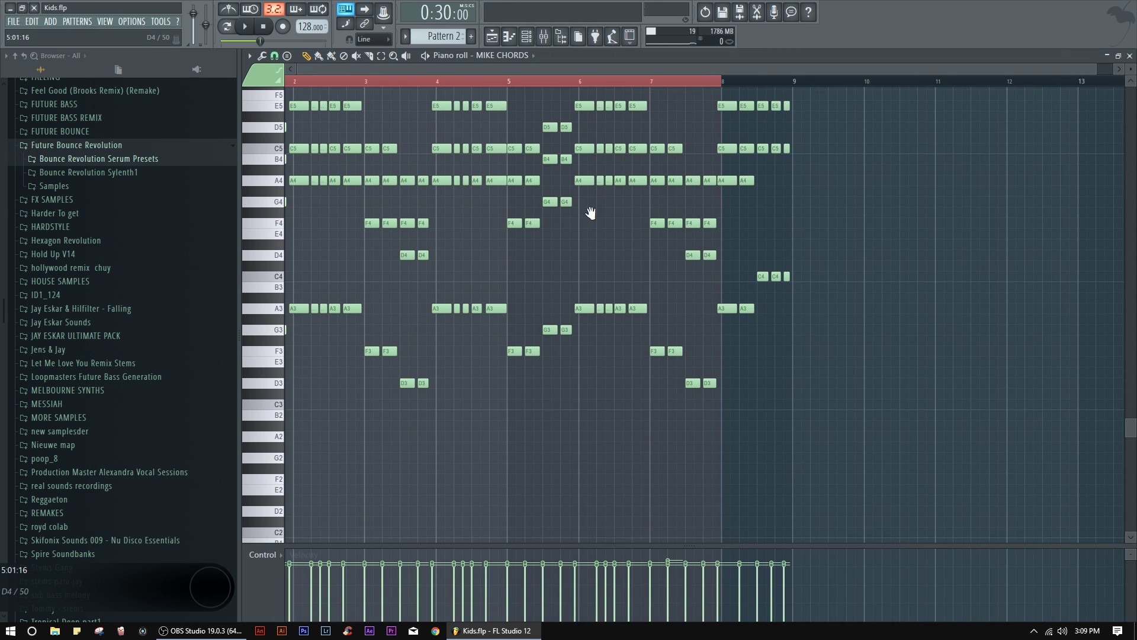
pyautogui.moveTo(934, 406); pyautogui.dragTo(286, 211)
pyautogui.press('F7')
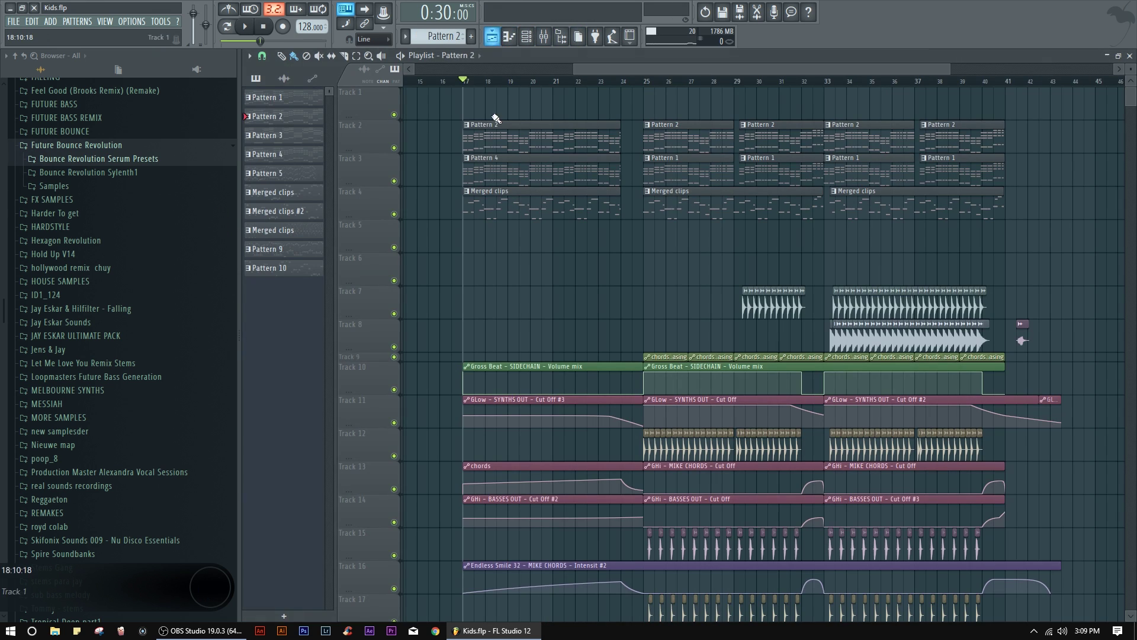
pyautogui.doubleClick(545, 159)
pyautogui.press('l')
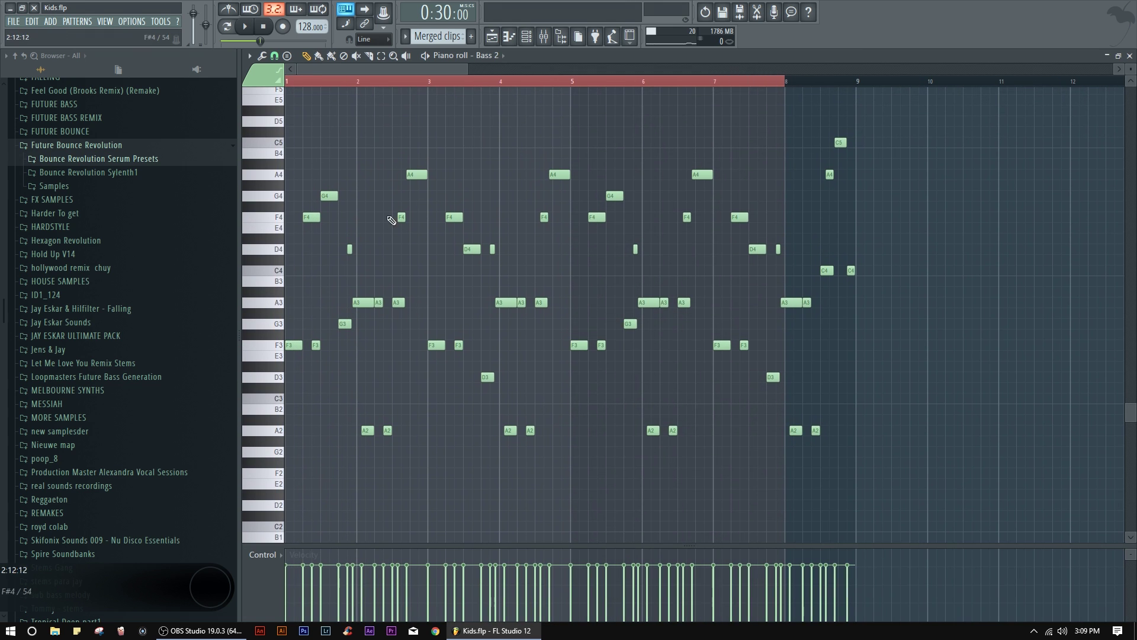
pyautogui.hotkey('ctrl', 'v')
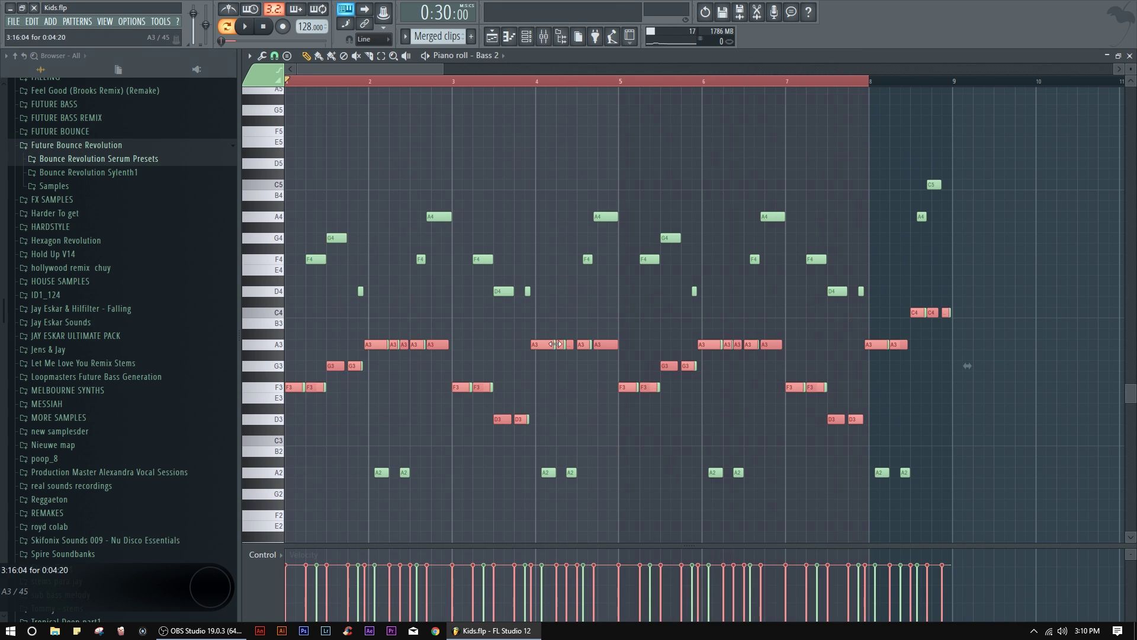
pyautogui.moveTo(313, 394); pyautogui.dragTo(306, 317)
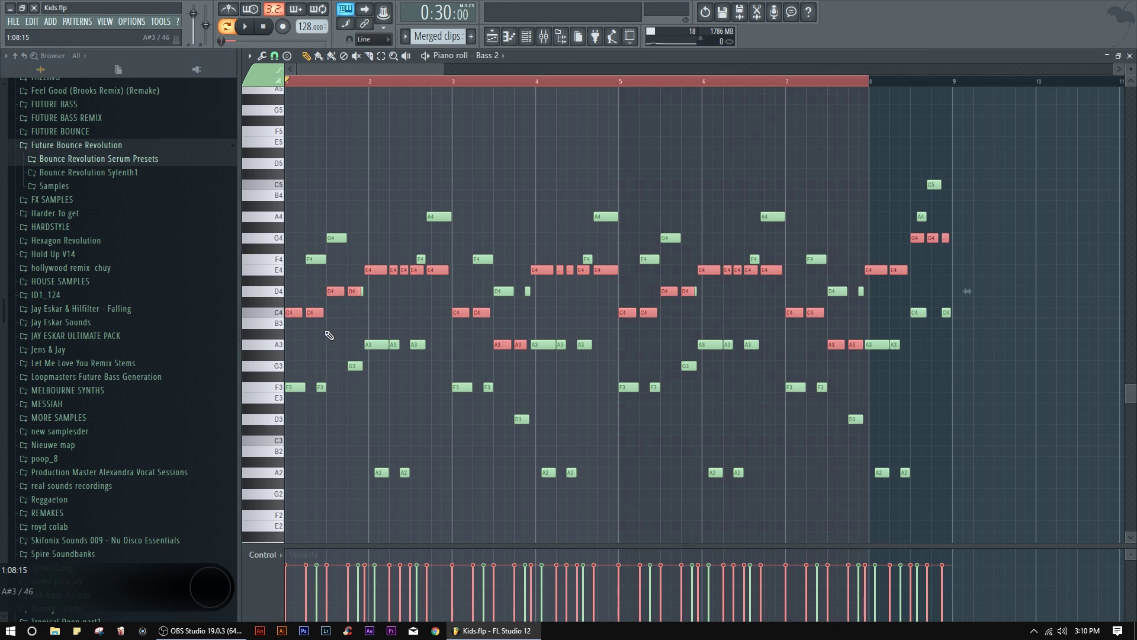
pyautogui.press('Delete')
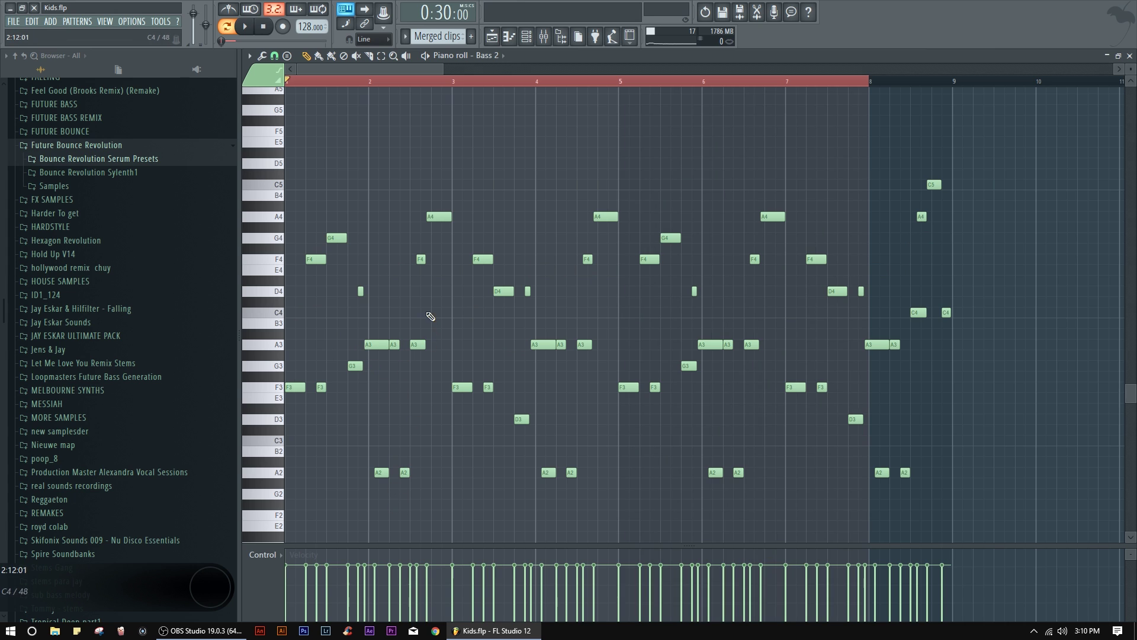
# Step: Play the Bass 2 notes from the start of the pattern, return to the playlist and stop playback
pyautogui.scroll(-1, 485, 155)
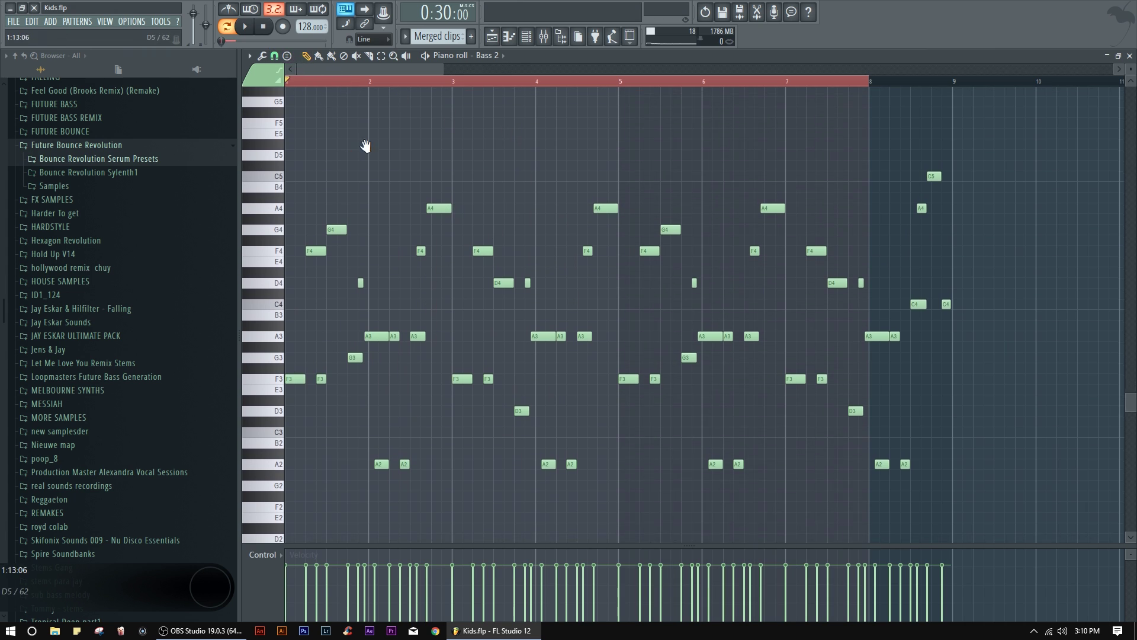
pyautogui.scroll(-1, 355, 142)
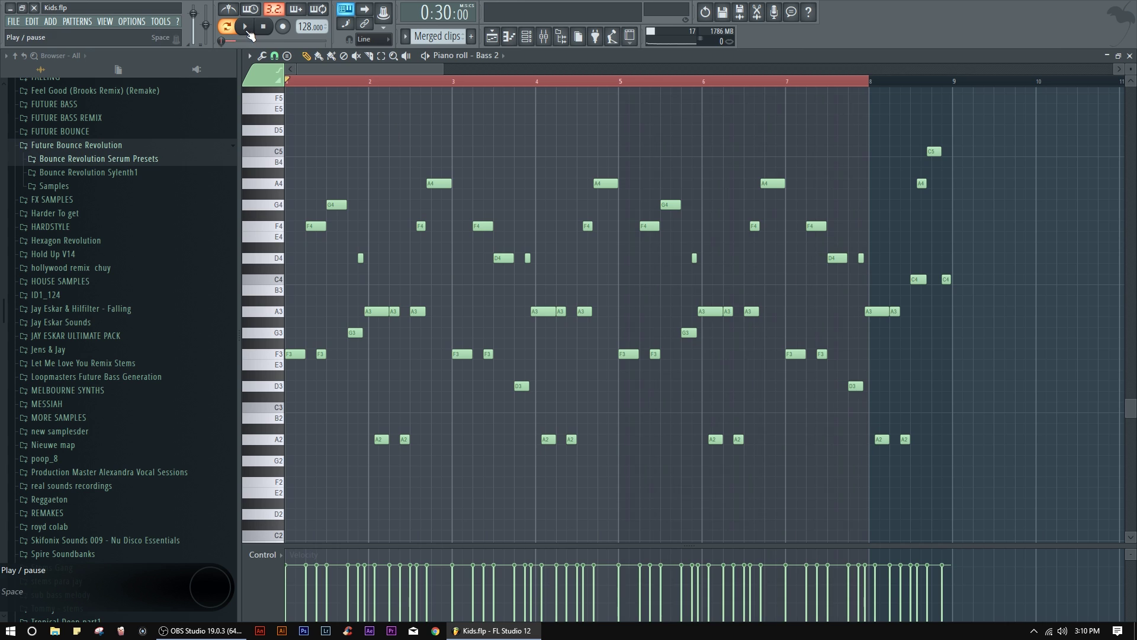
pyautogui.click(248, 33)
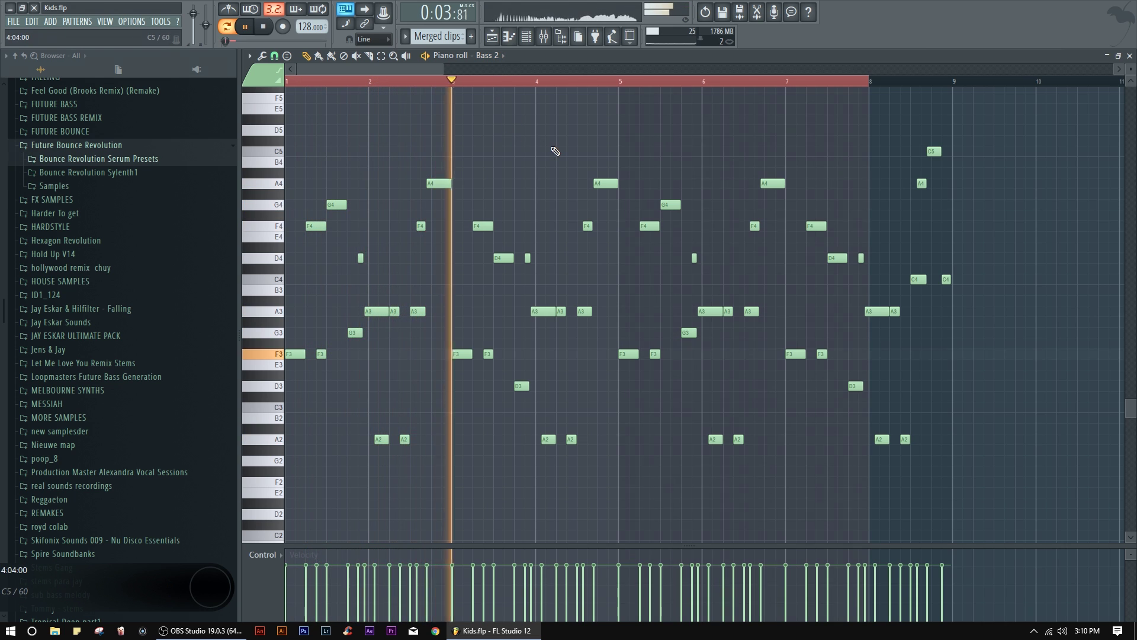
pyautogui.press('F5')
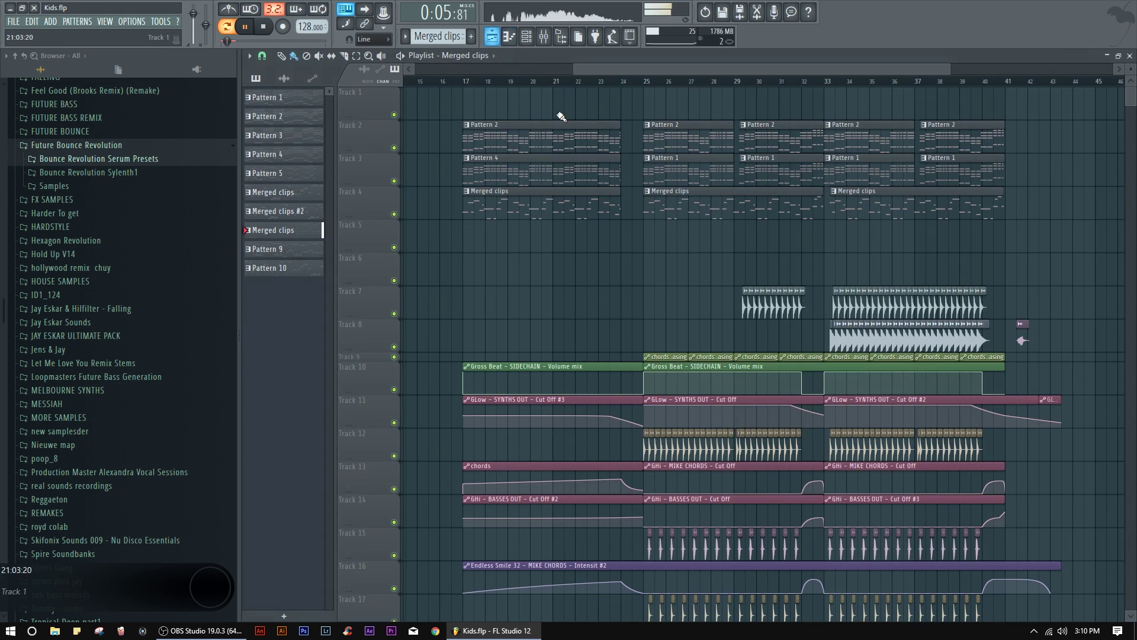
pyautogui.press('space')
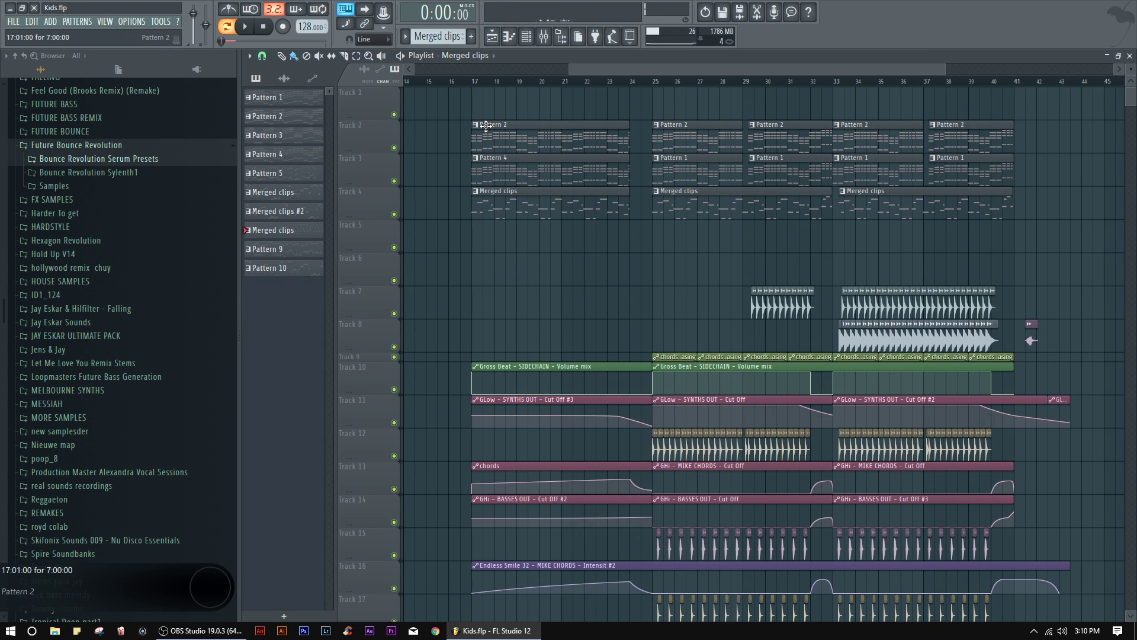
# Step: Set the playback position to bar 25 and play the full arrangement from there, ending with playback stopped
pyautogui.scroll(2, 769, 91)
pyautogui.click(736, 83)
pyautogui.hscroll(1, 750, 273)
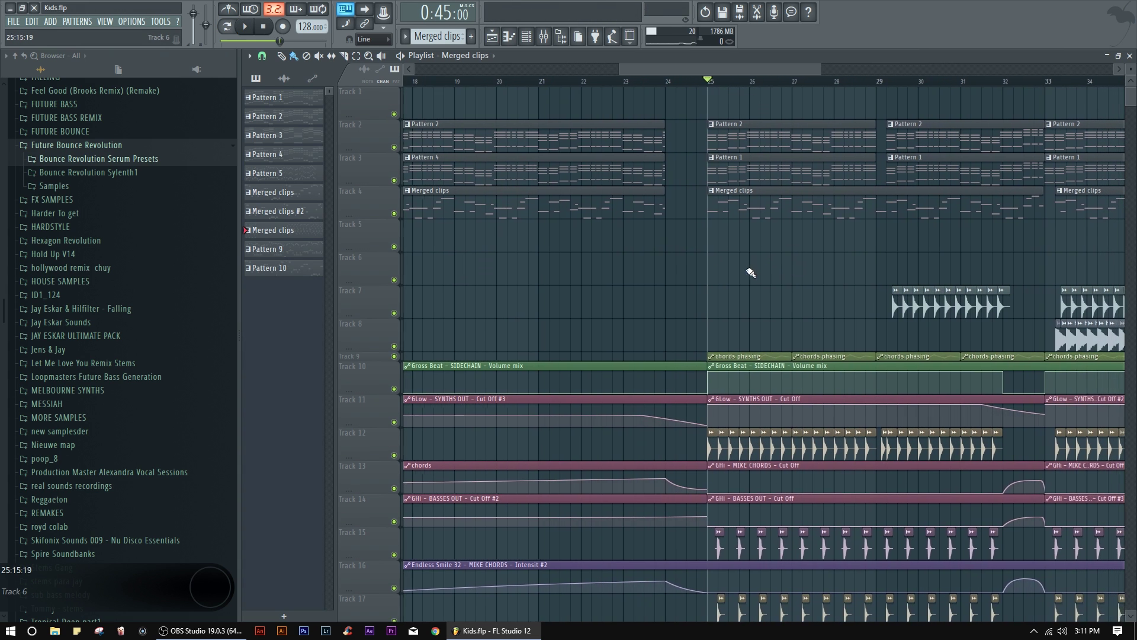
pyautogui.hscroll(2, 750, 272)
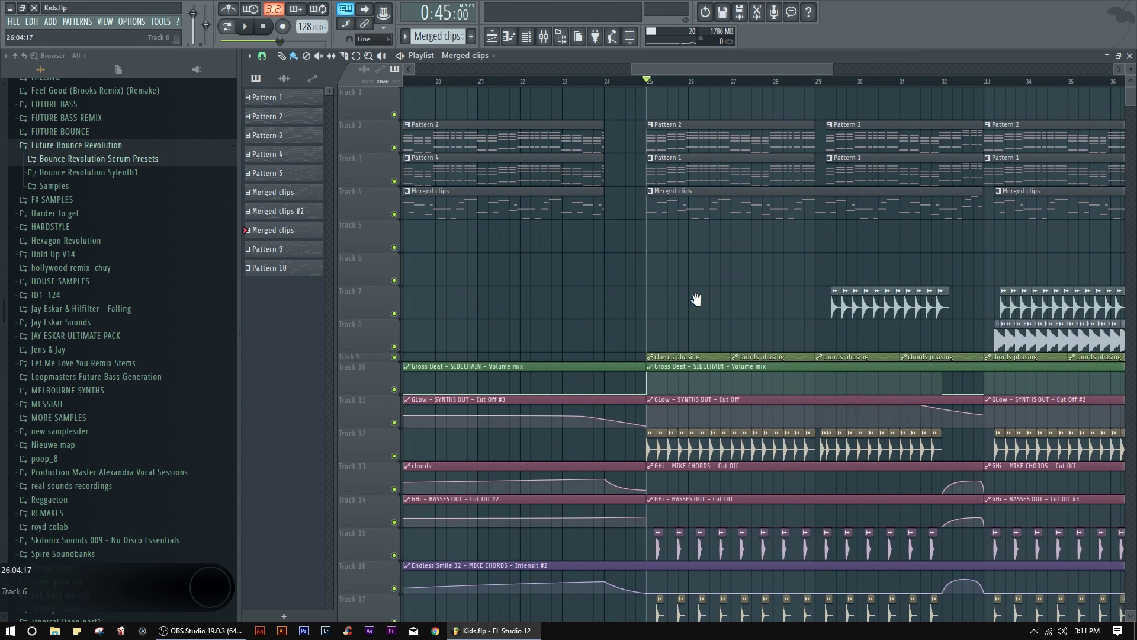
pyautogui.hscroll(2, 696, 299)
pyautogui.press('space')
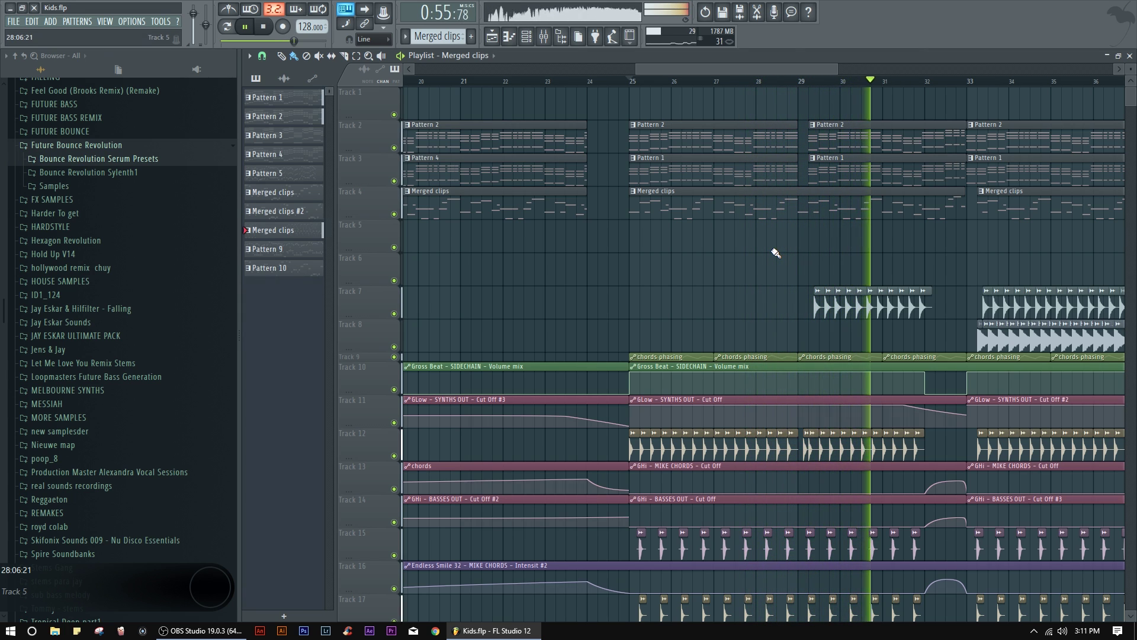
pyautogui.press('space')
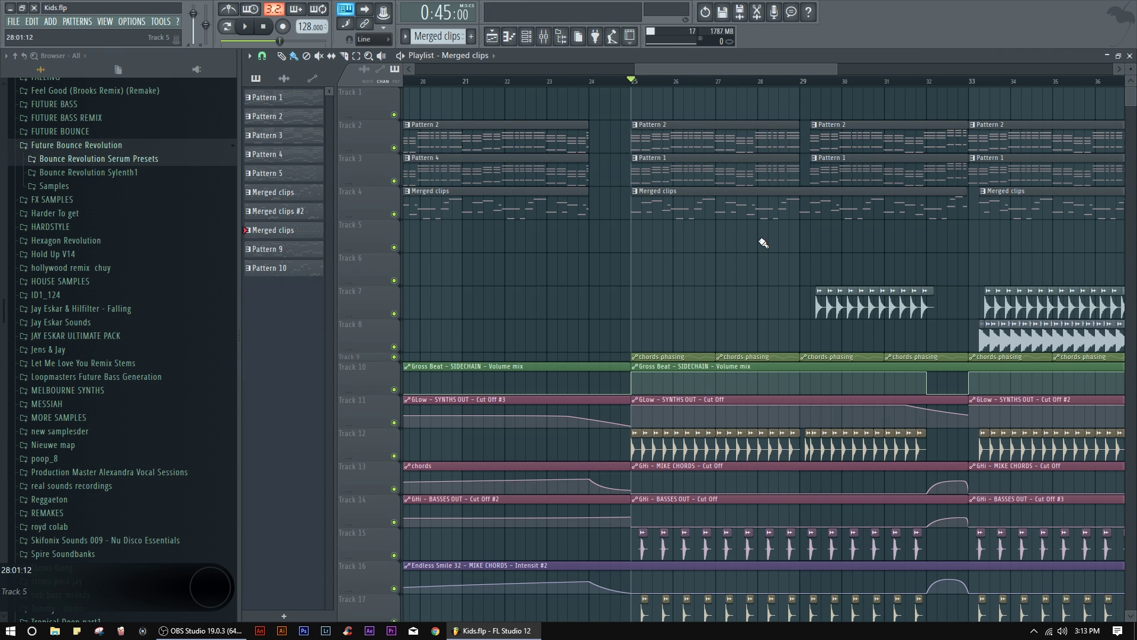
# Step: Replay the section starting at bar 25 and stop playback
pyautogui.hscroll(1, 752, 252)
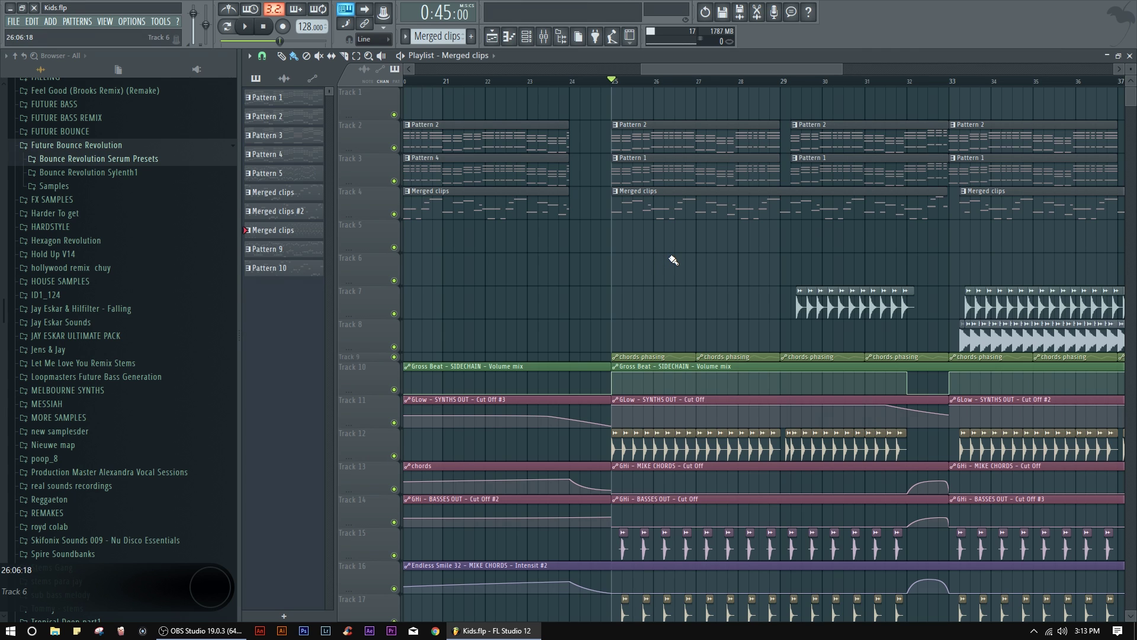
pyautogui.press('space')
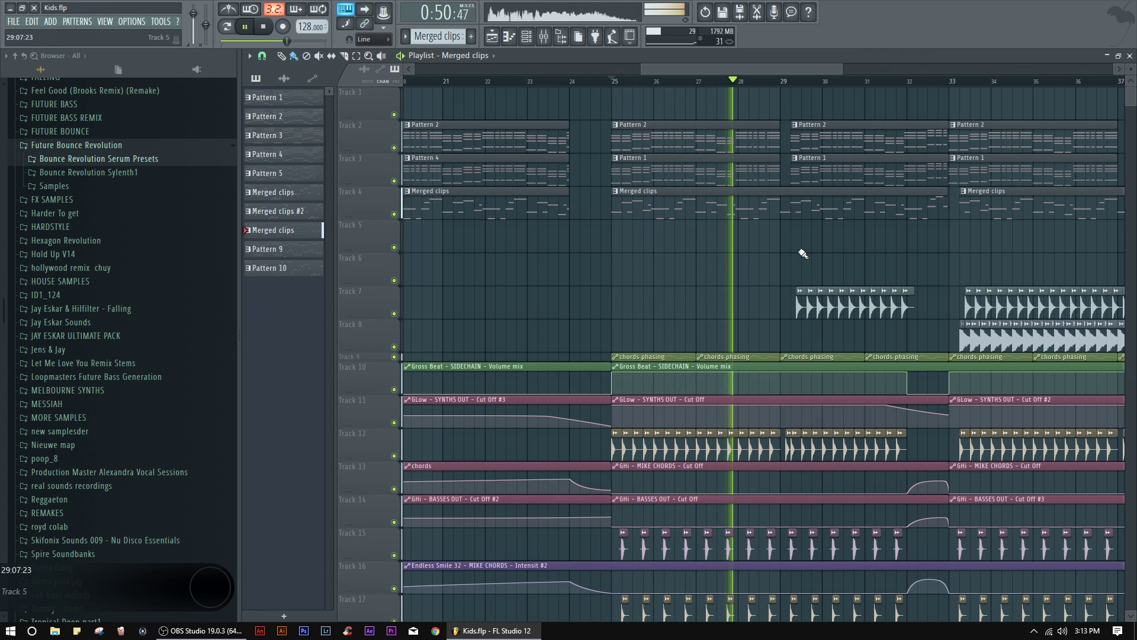
pyautogui.press('space')
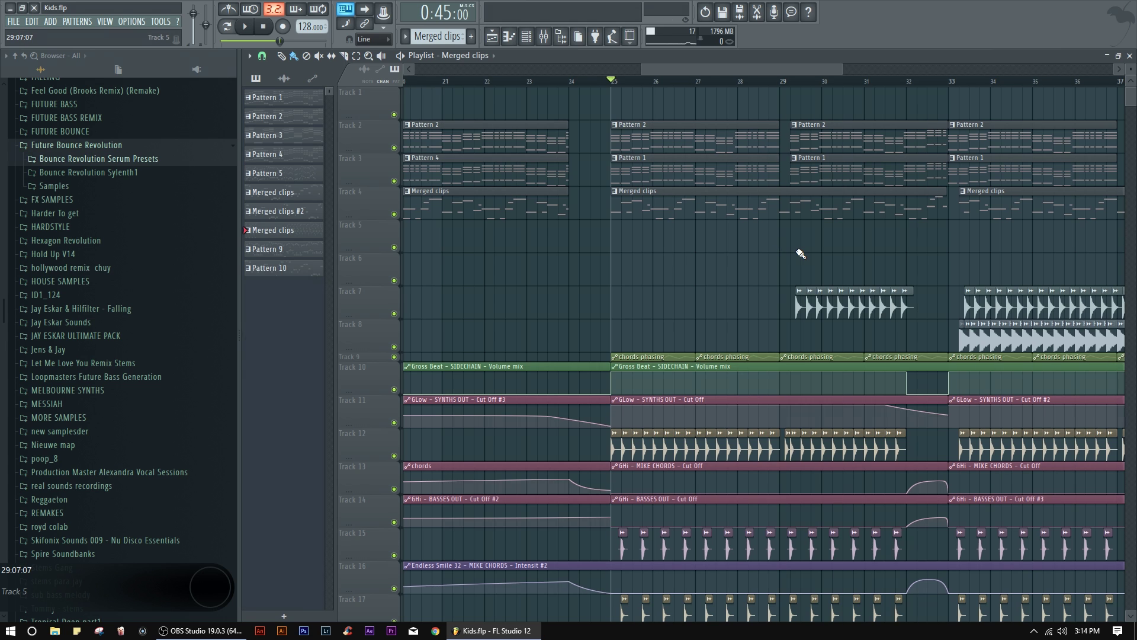
pyautogui.hscroll(2, 740, 278)
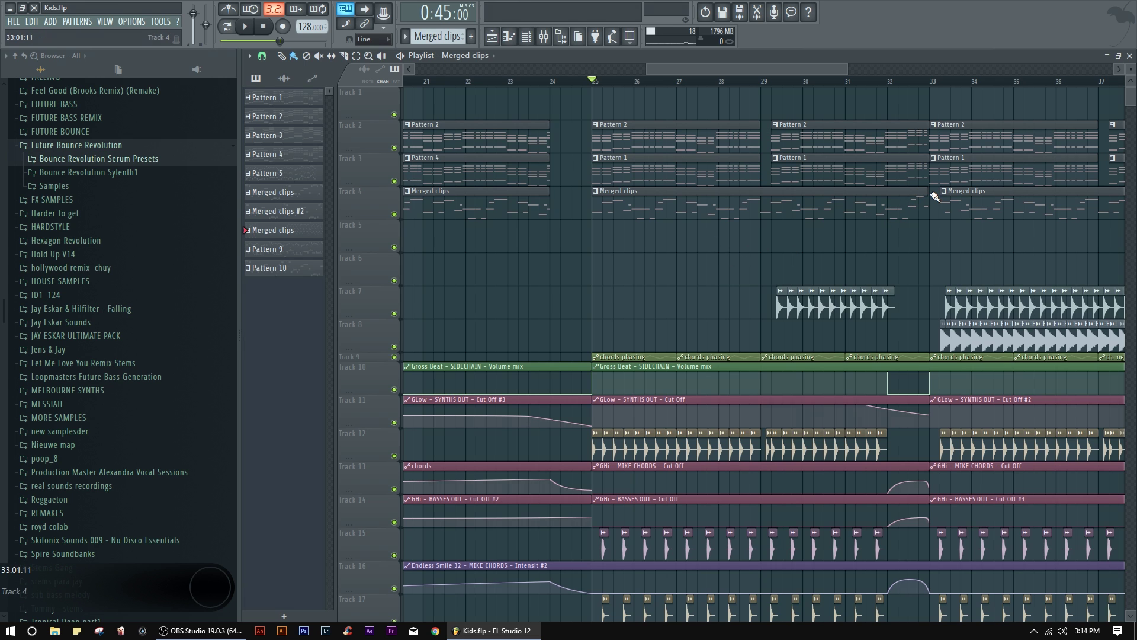
pyautogui.scroll(2, 930, 235)
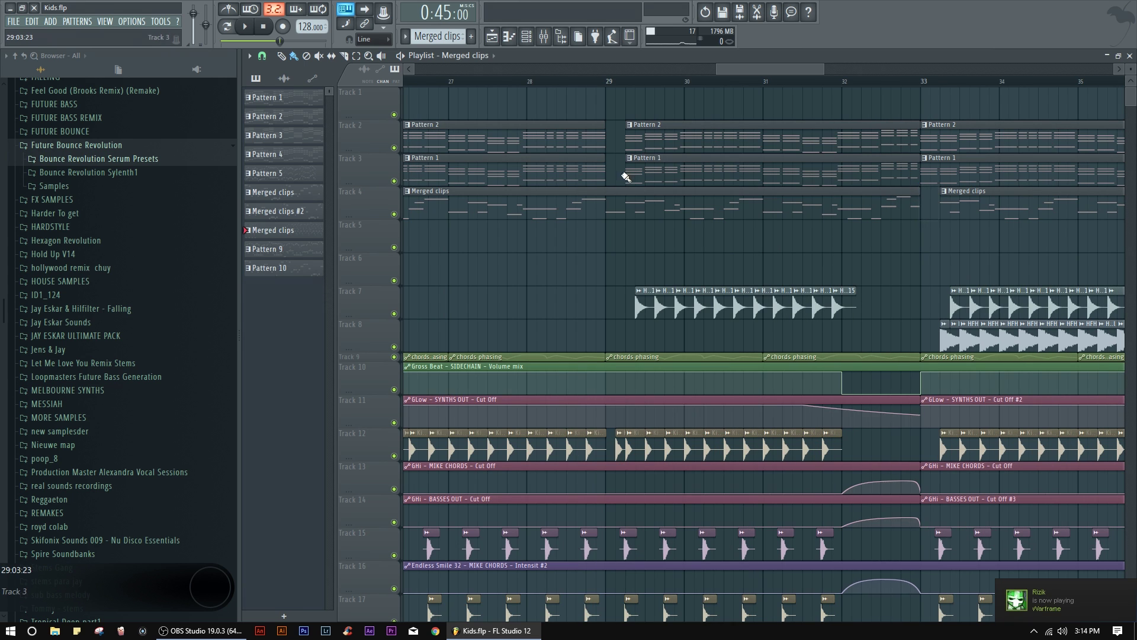
pyautogui.hscroll(-10, 833, 354)
pyautogui.scroll(-2, 608, 171)
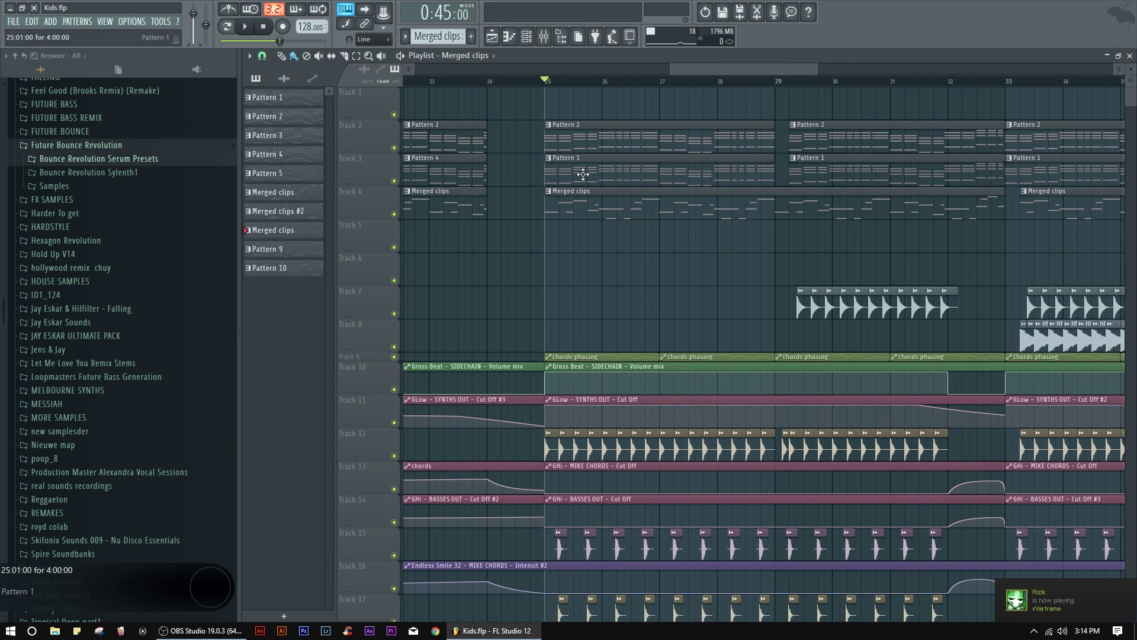
pyautogui.scroll(-1, 560, 255)
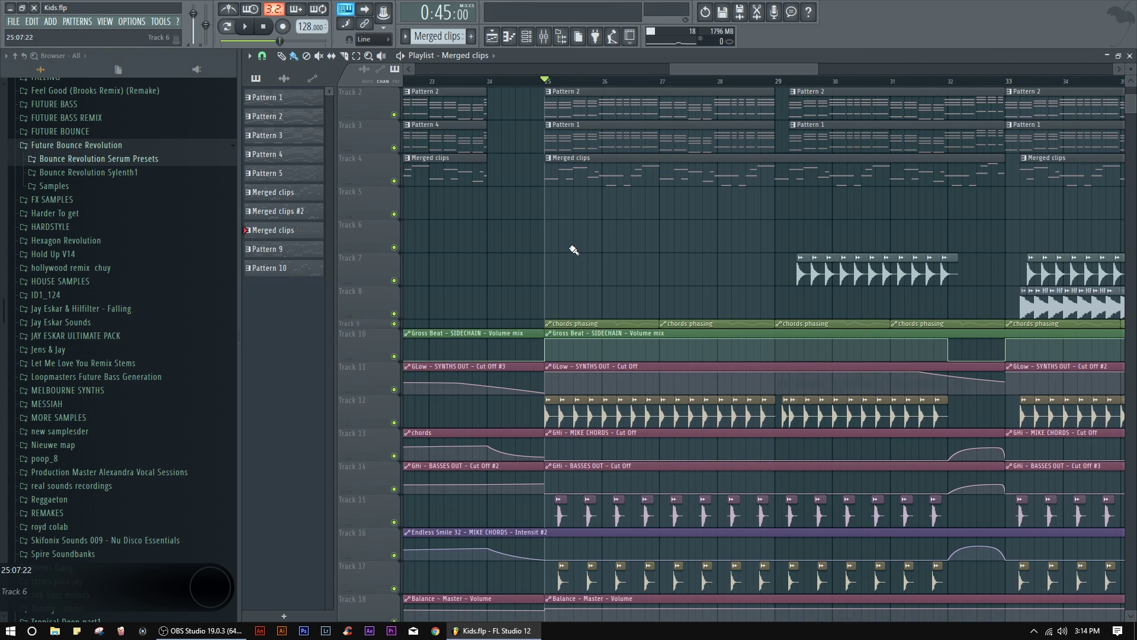
pyautogui.moveTo(374, 216); pyautogui.dragTo(373, 221)
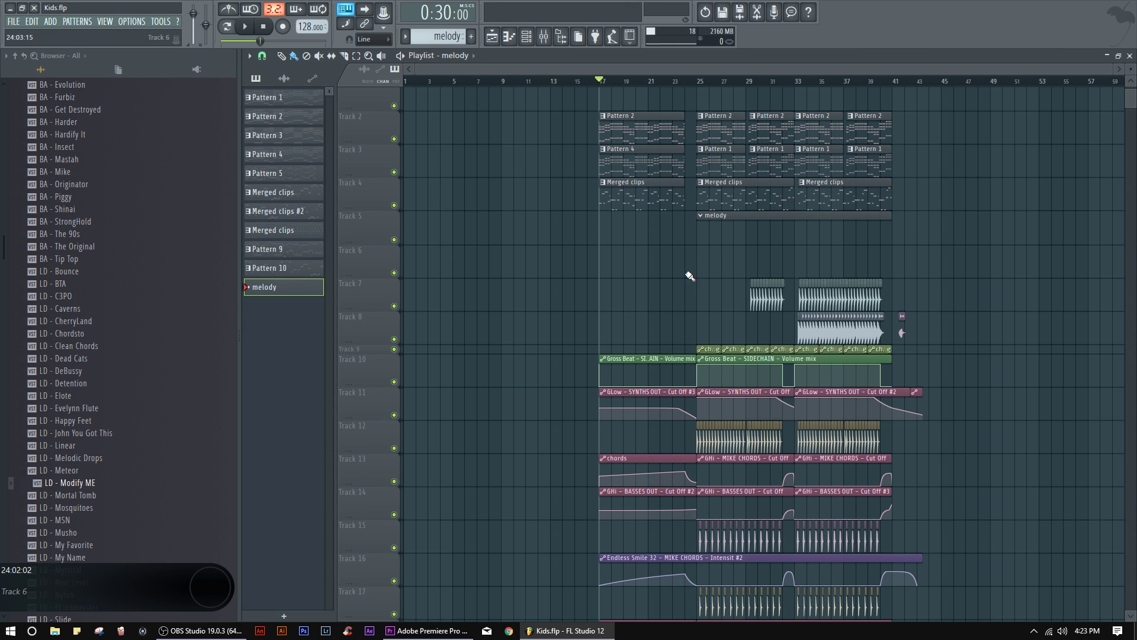
# Step: View the SYNTHS layer's settings in the channel rack and set the playback position to bar 25
pyautogui.press('F6')
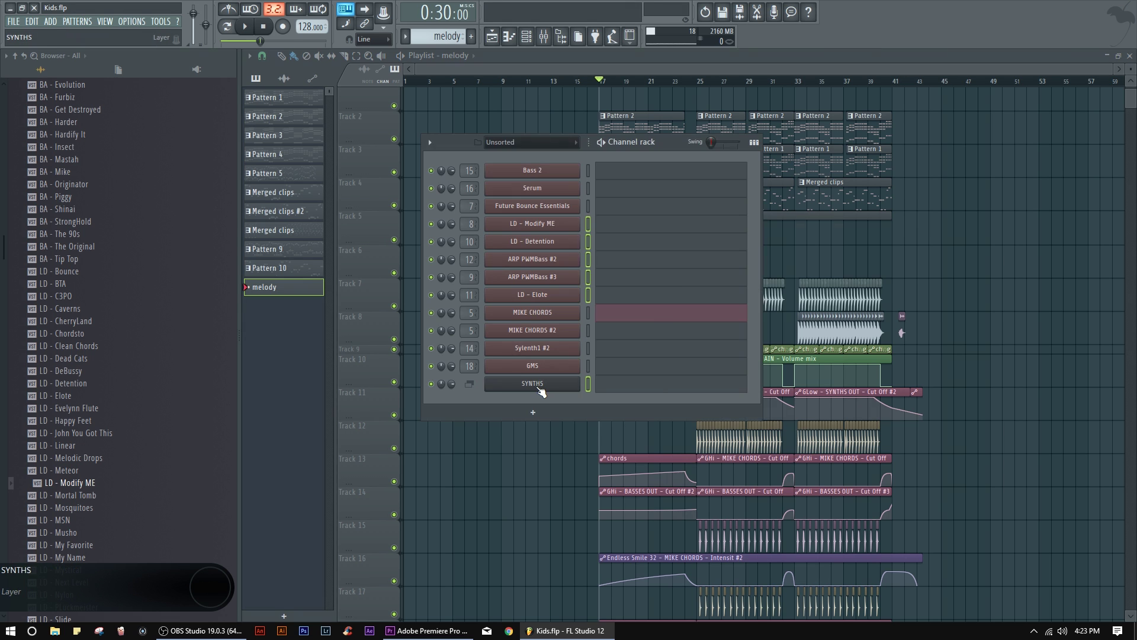
pyautogui.click(535, 383)
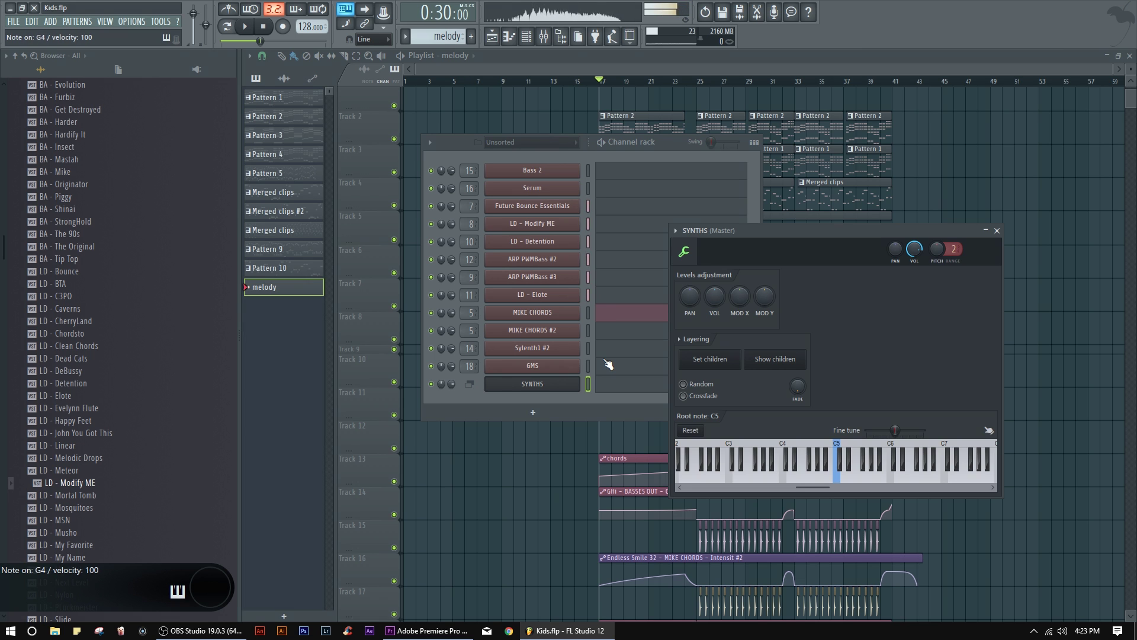
pyautogui.click(699, 82)
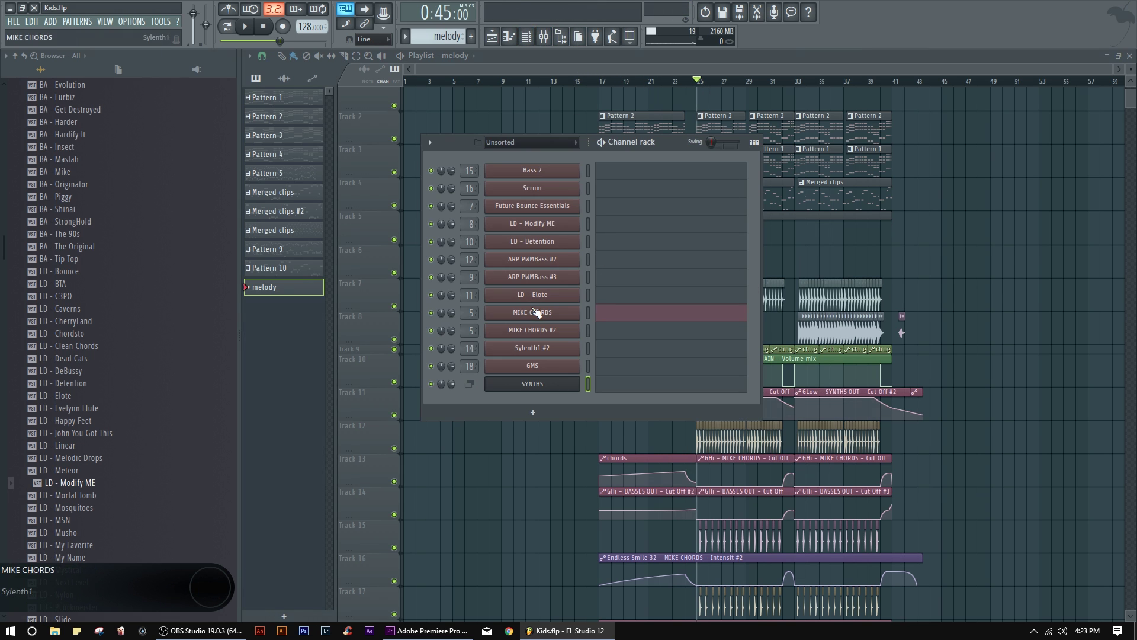
# Step: Locate the Bounce Revolution Serum Presets folder in the browser and inspect the LD - Modify ME and LD - Elote synths
pyautogui.click(526, 36)
pyautogui.scroll(8, 89, 356)
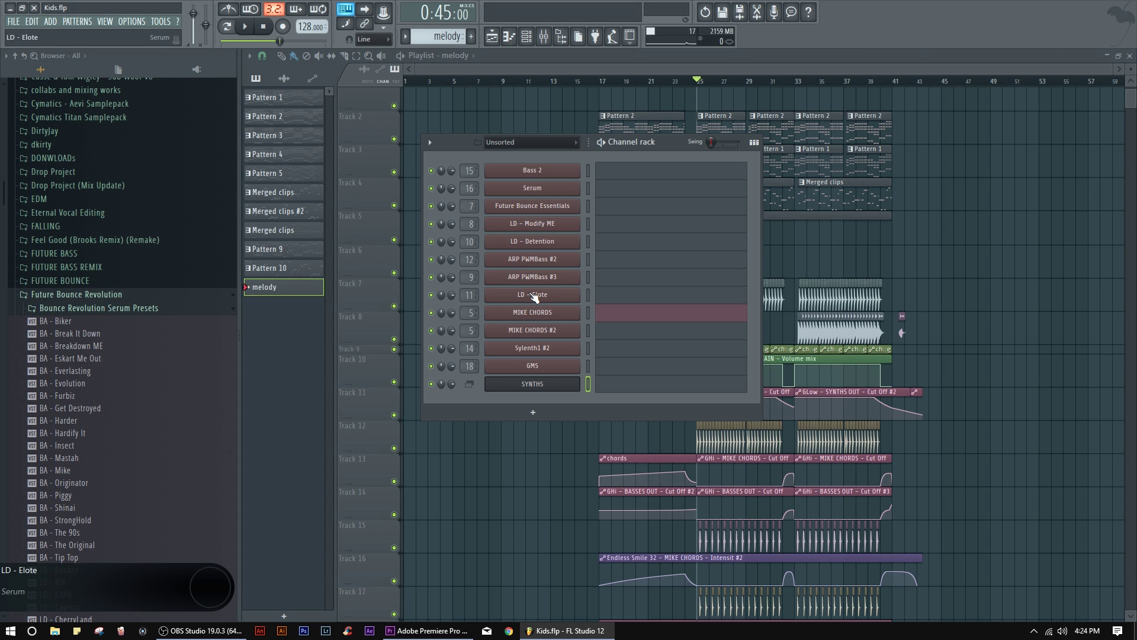
pyautogui.click(555, 224)
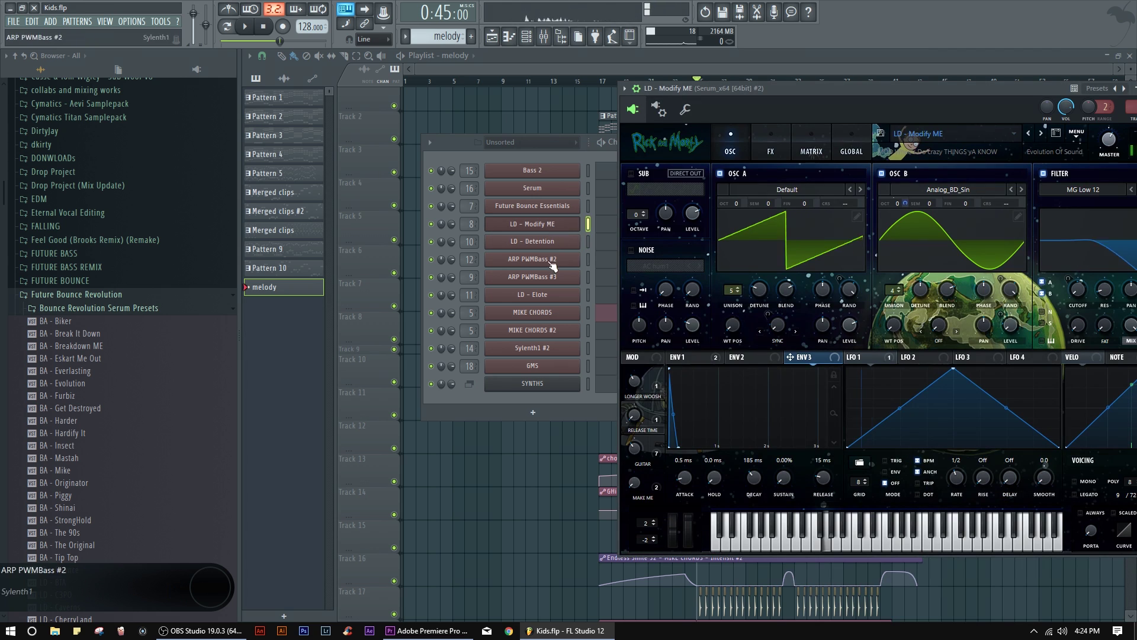
pyautogui.click(521, 295)
pyautogui.click(673, 104)
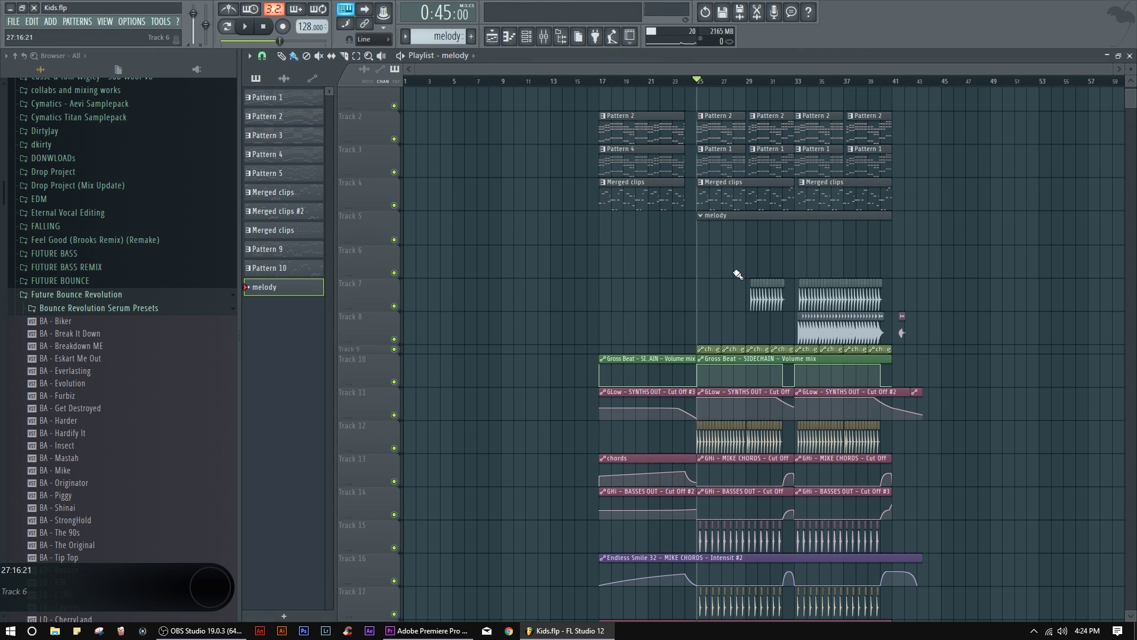
# Step: View the SYNTHS layer's melody notes in the piano roll, and return to the playlist
pyautogui.press('F6')
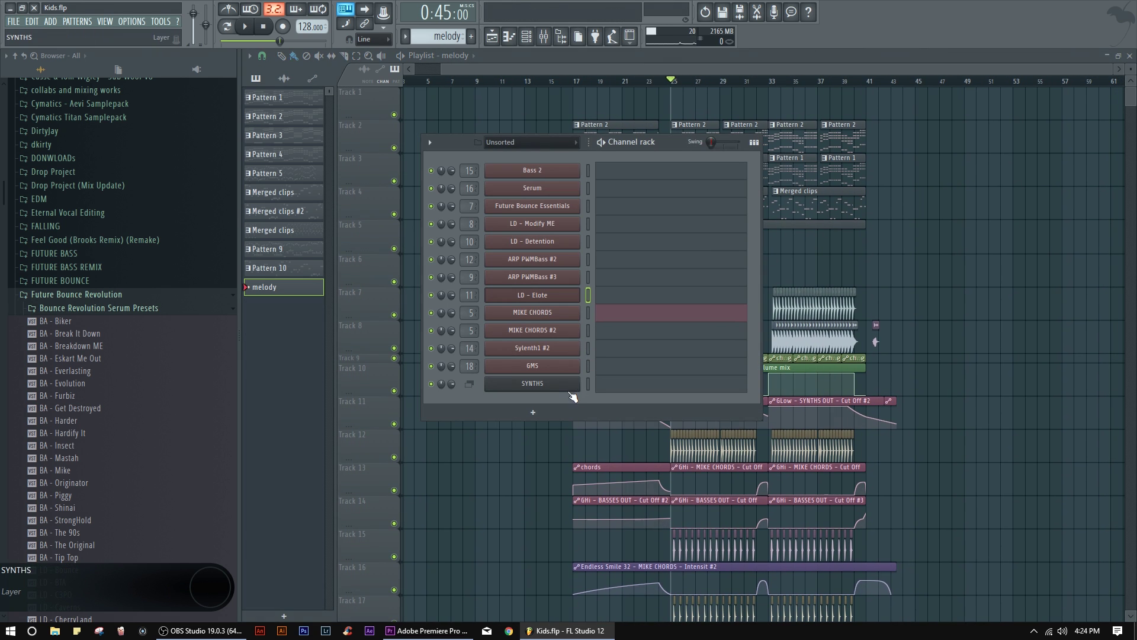
pyautogui.press('F7')
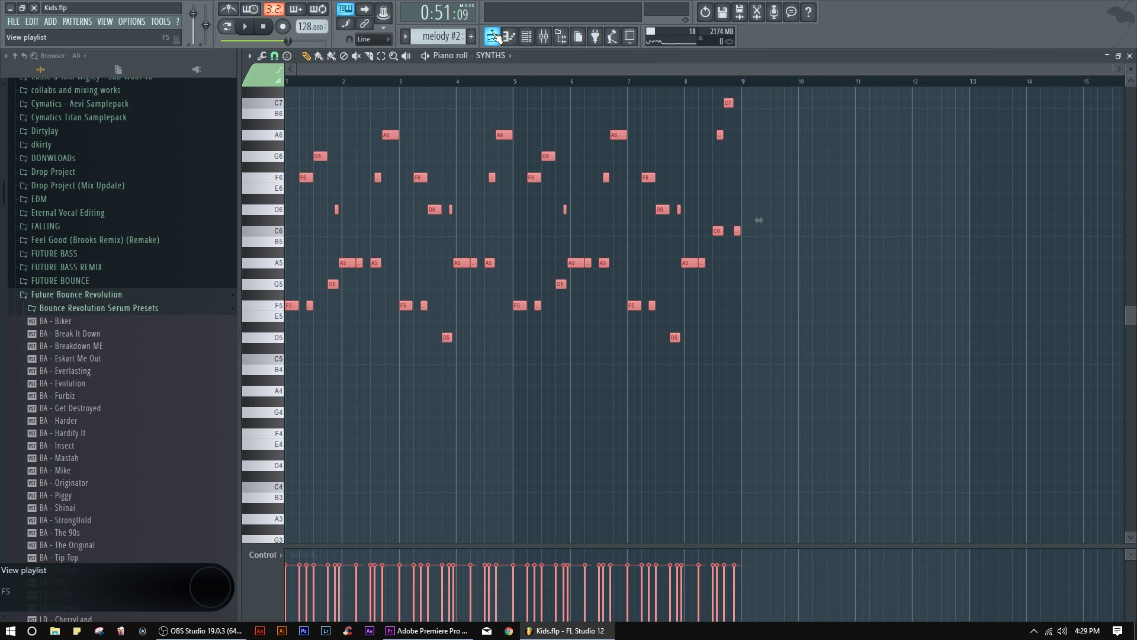
pyautogui.click(494, 36)
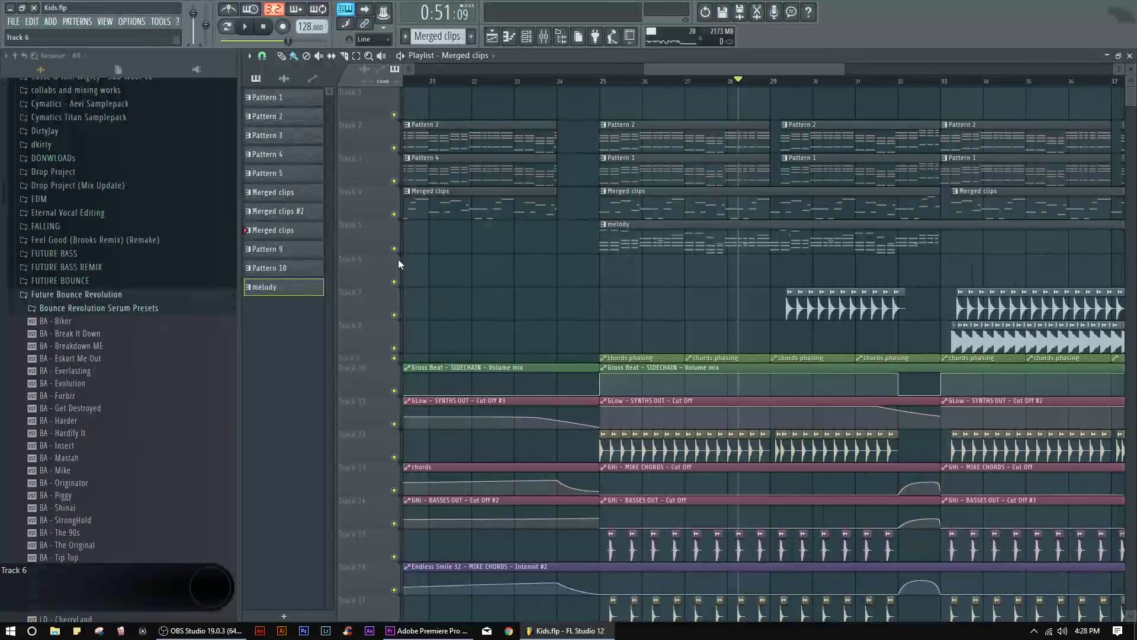
# Step: Mute Track 5 and play the melody #2 clip with the arrangement from bar 25, ending with playback stopped
pyautogui.click(393, 248)
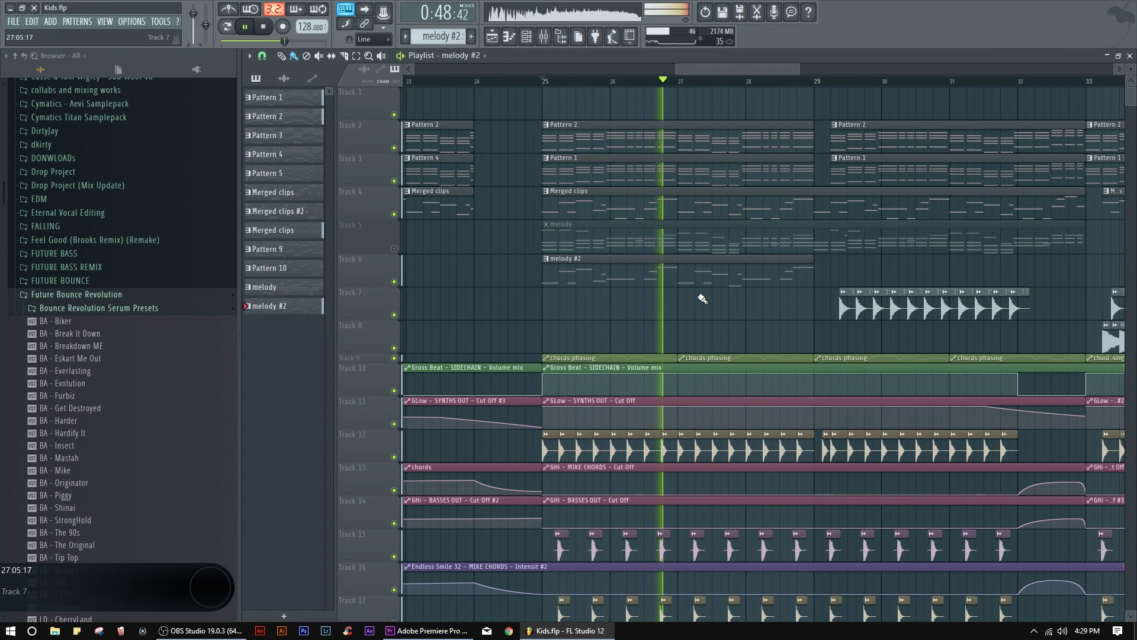
pyautogui.hscroll(1, 687, 301)
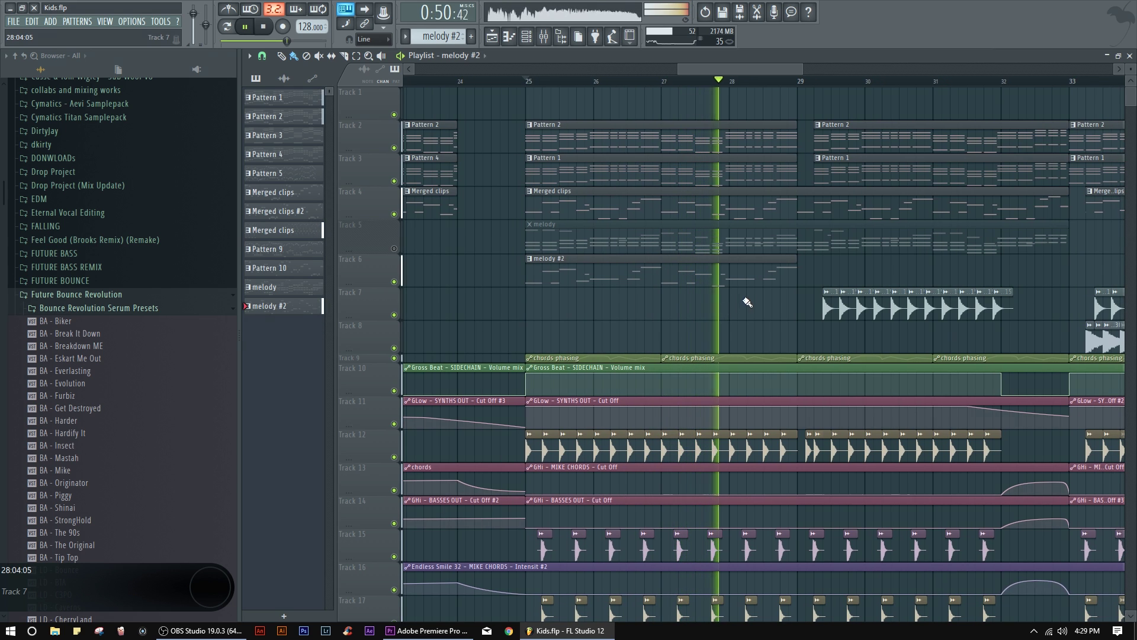
pyautogui.press('space')
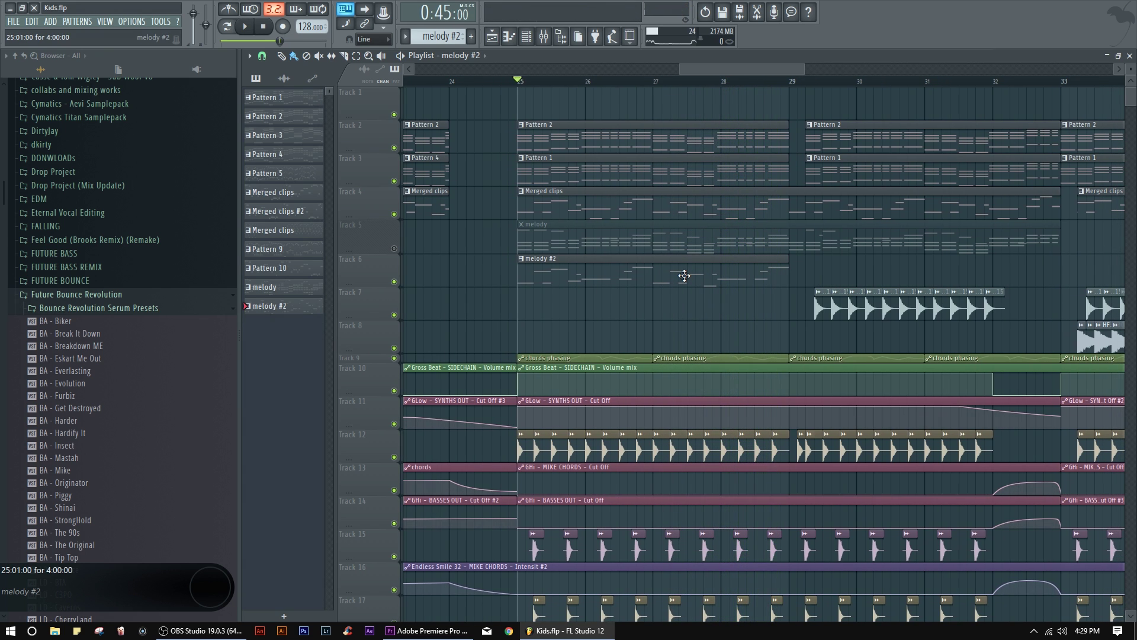
# Step: Delete the melody #2 clip from Track 6 and unmute Track 5
pyautogui.rightClick(684, 275)
pyautogui.click(394, 248)
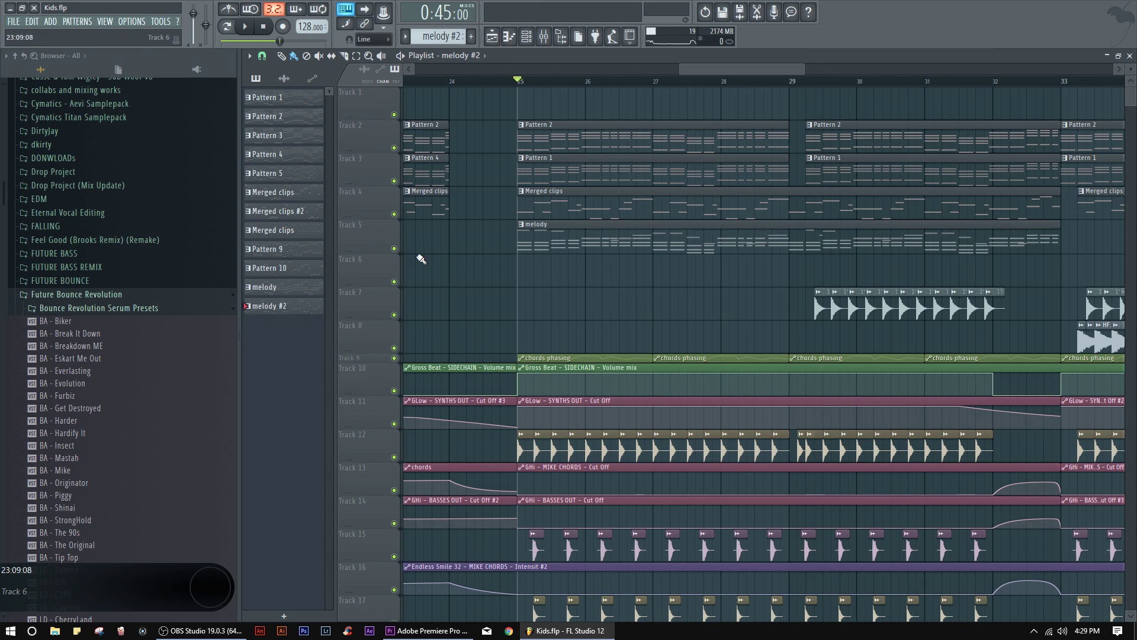
# Step: Open the melody clip on Track 5 and cut the SYNTHS channel's notes, keeping the Sampler chords as ghost notes
pyautogui.doubleClick(542, 243)
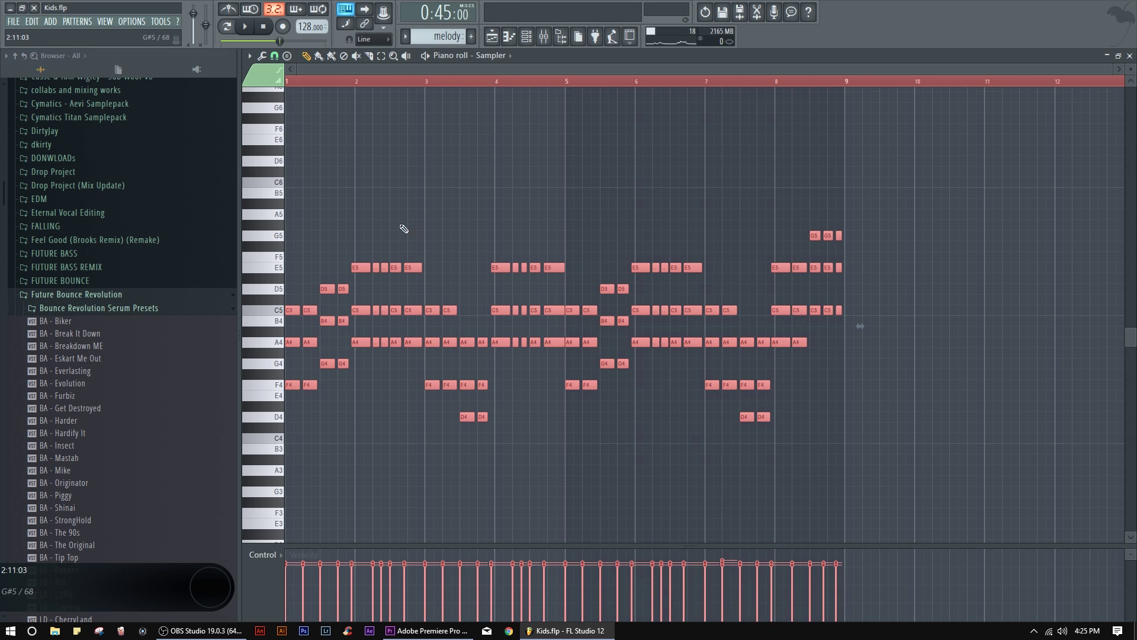
pyautogui.click(538, 37)
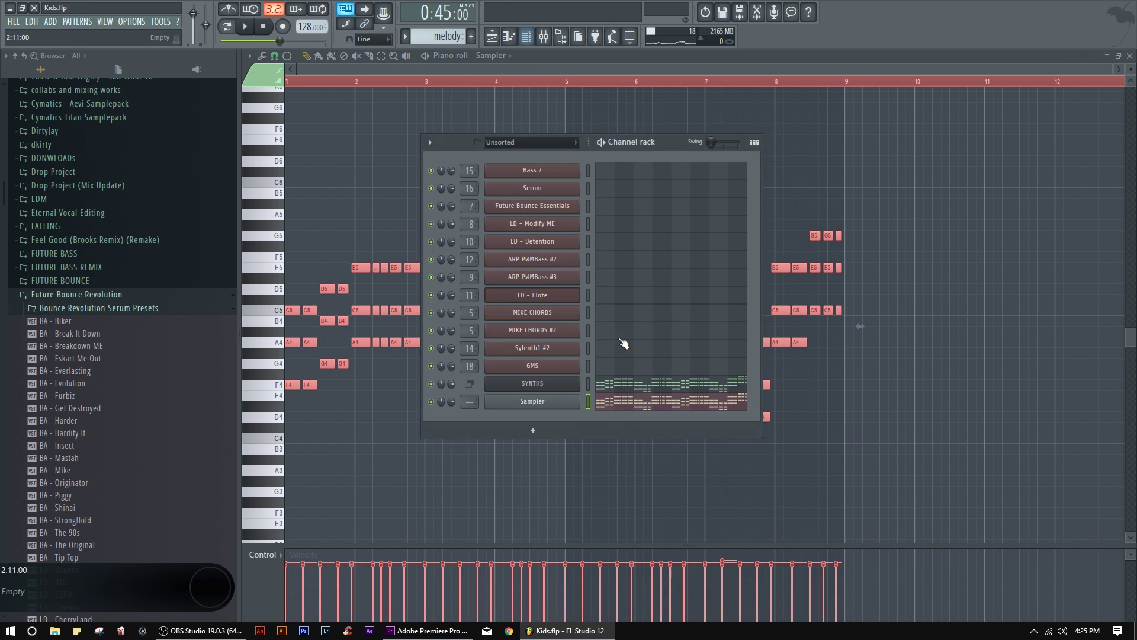
pyautogui.click(607, 390)
pyautogui.hotkey('ctrl', 'x')
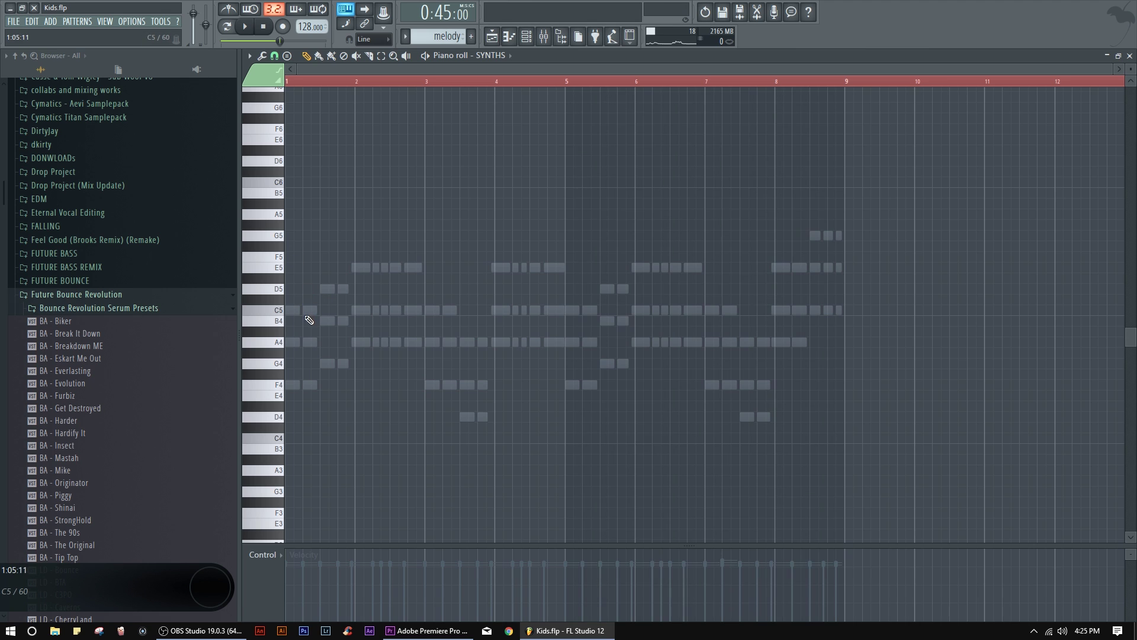
# Step: Place a SYNTHS note at the pattern's start, audition it with the arrangement from bar 25, and raise it from C5 to C6
pyautogui.click(293, 311)
pyautogui.click(287, 310)
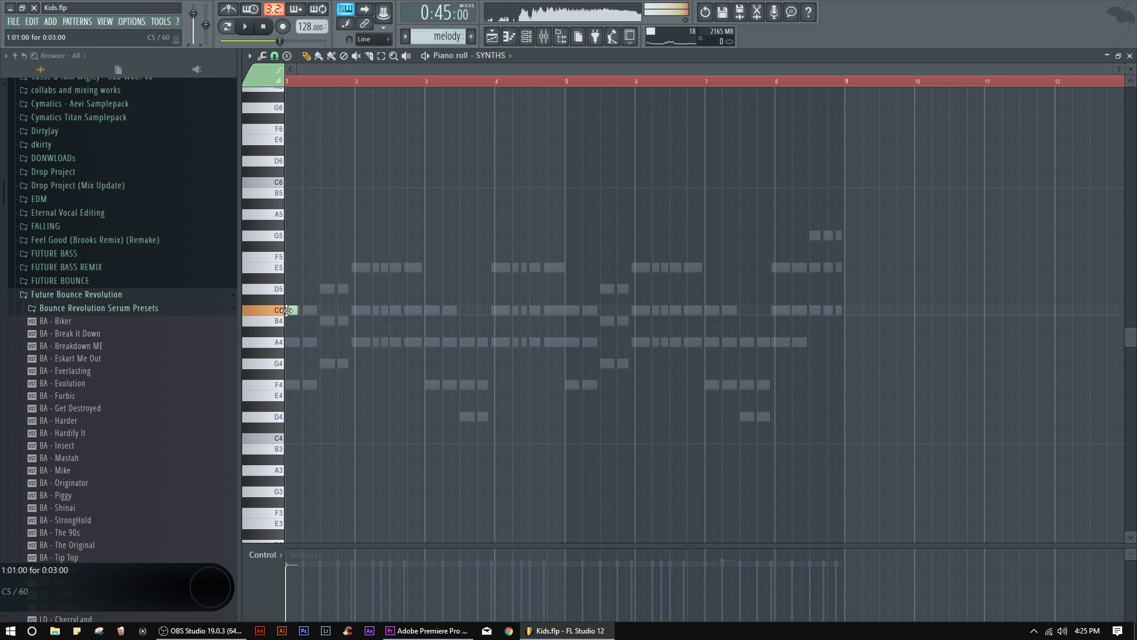
pyautogui.click(501, 35)
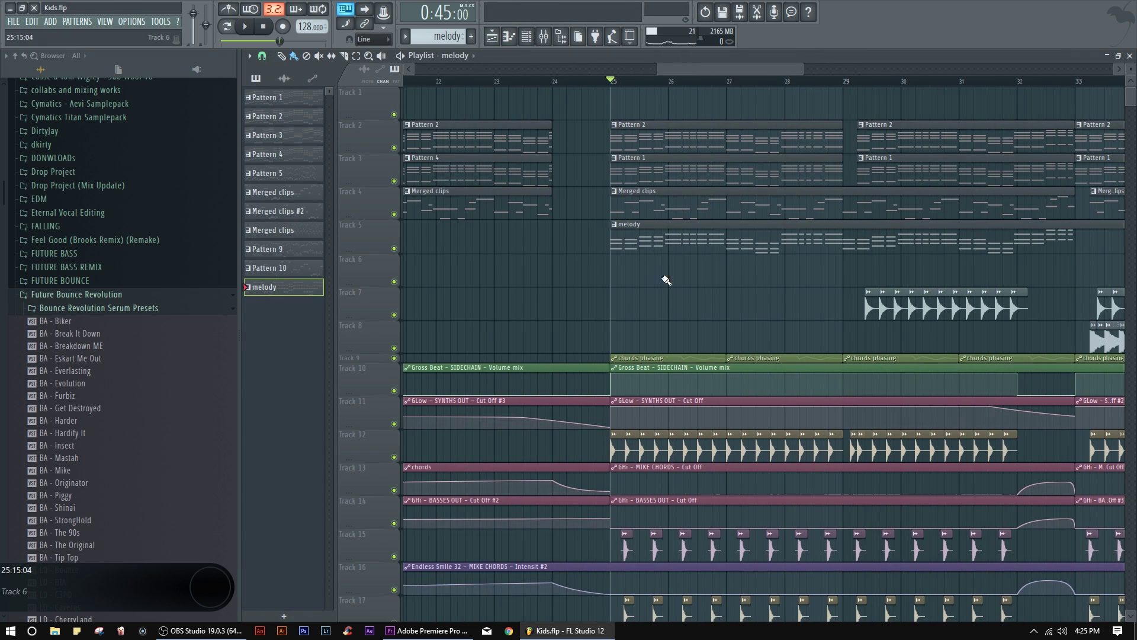
pyautogui.press('space')
pyautogui.press('F7')
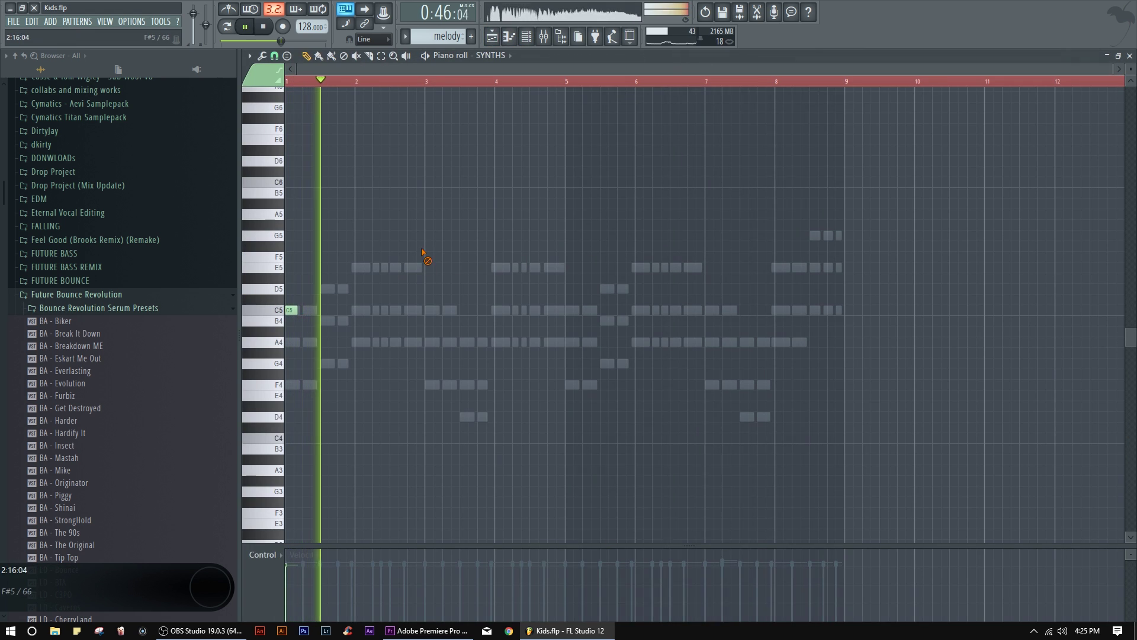
pyautogui.press('space')
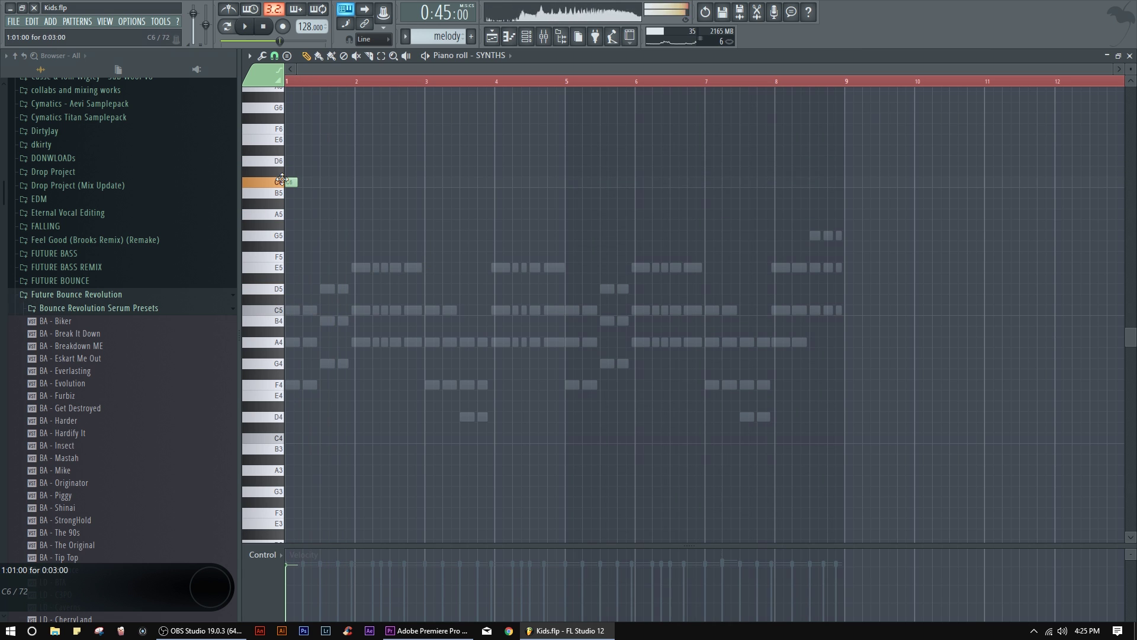
# Step: Extend the SYNTHS melody in bar 1 with a second C6 note, a B5 note and a trial fourth note at G#5
pyautogui.press('space')
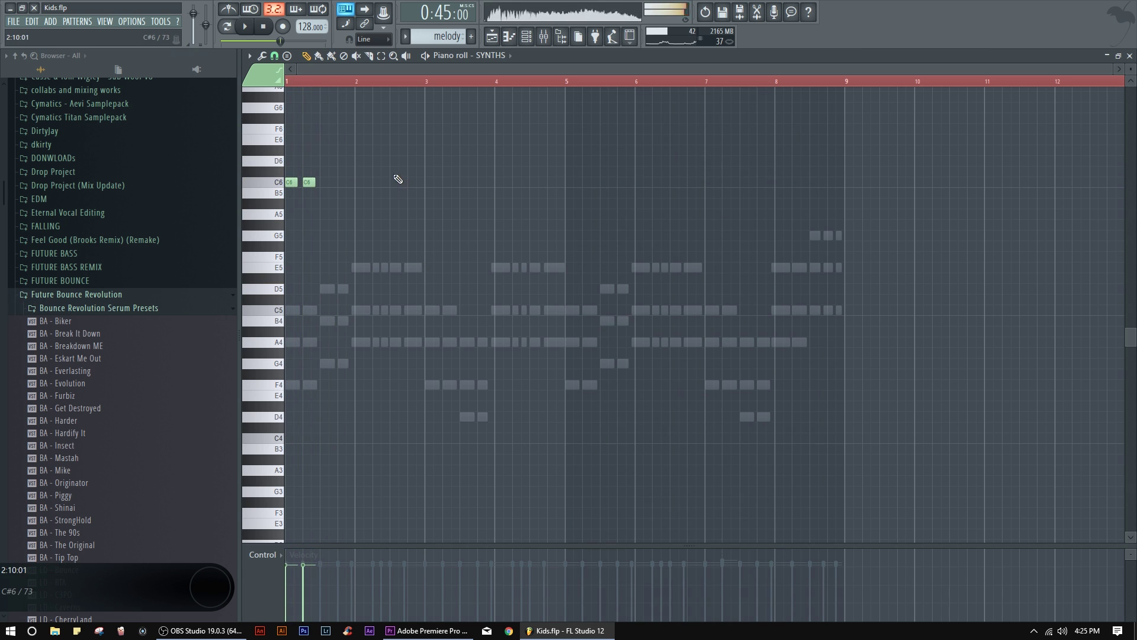
pyautogui.scroll(2, 360, 223)
pyautogui.scroll(1, 449, 253)
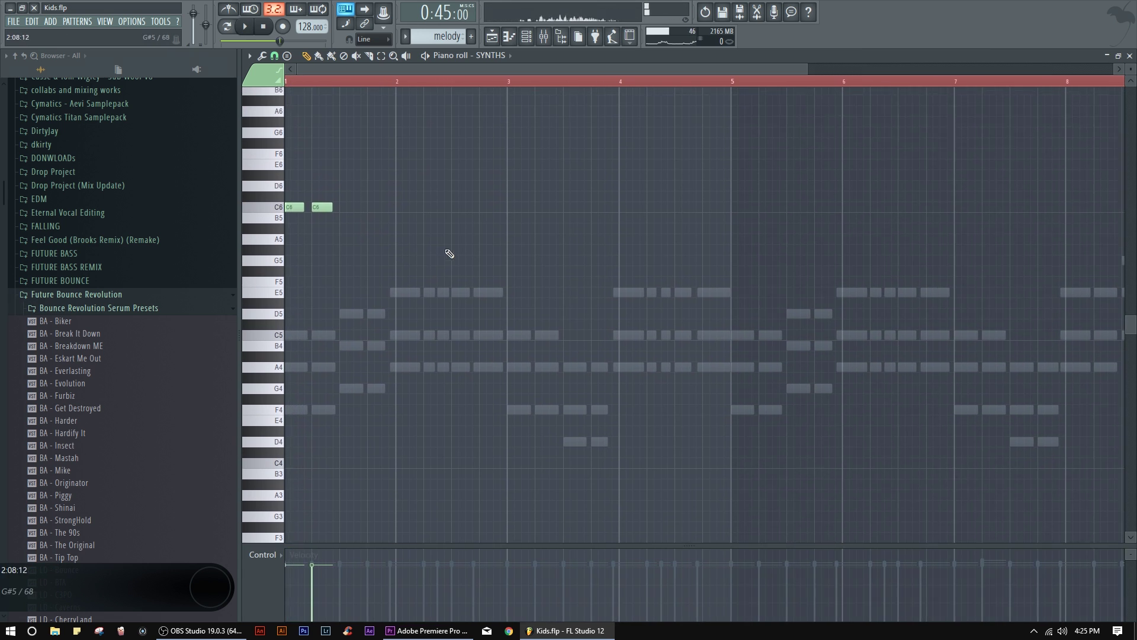
pyautogui.press('space')
pyautogui.click(341, 232)
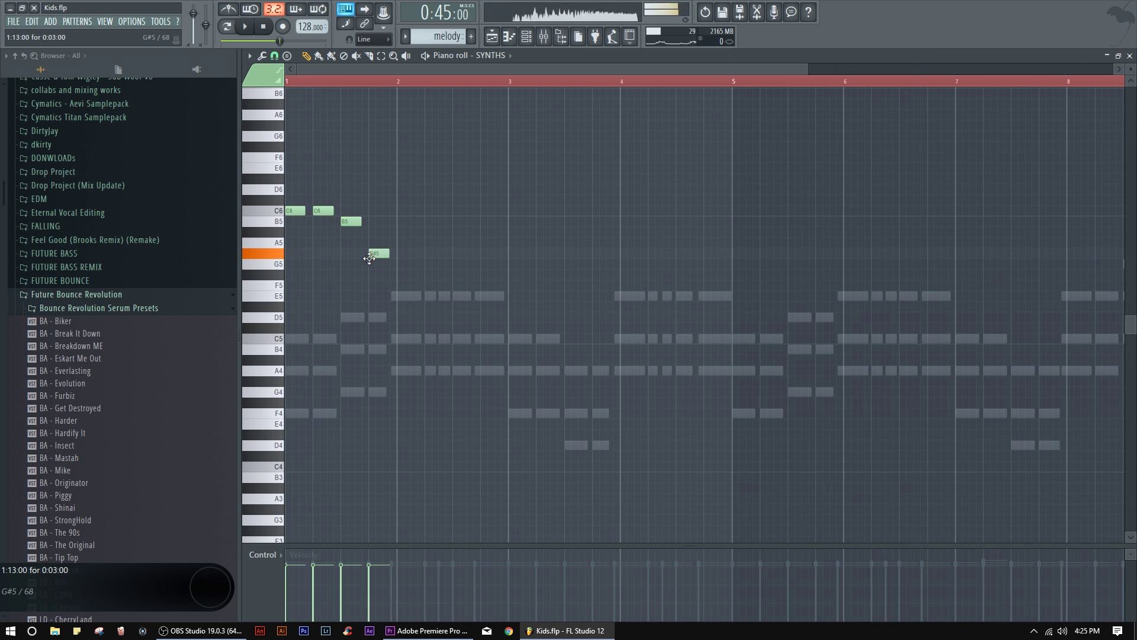
# Step: Change the fourth SYNTHS note to D5, matching the Sampler chord's position and length, and check it in playback
pyautogui.doubleClick(379, 318)
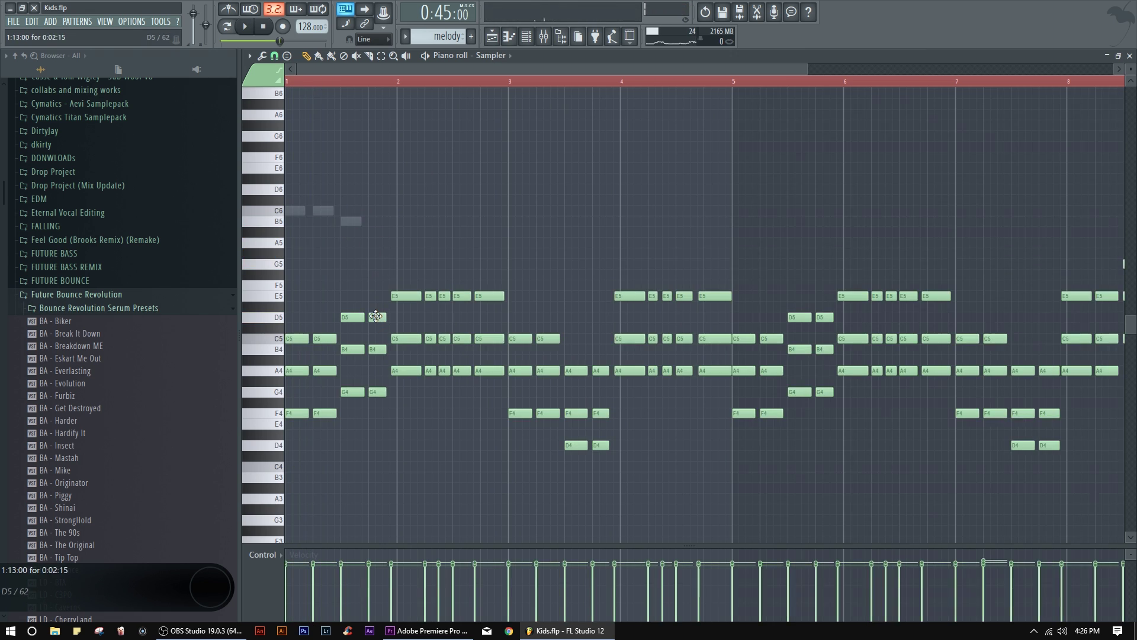
pyautogui.doubleClick(352, 222)
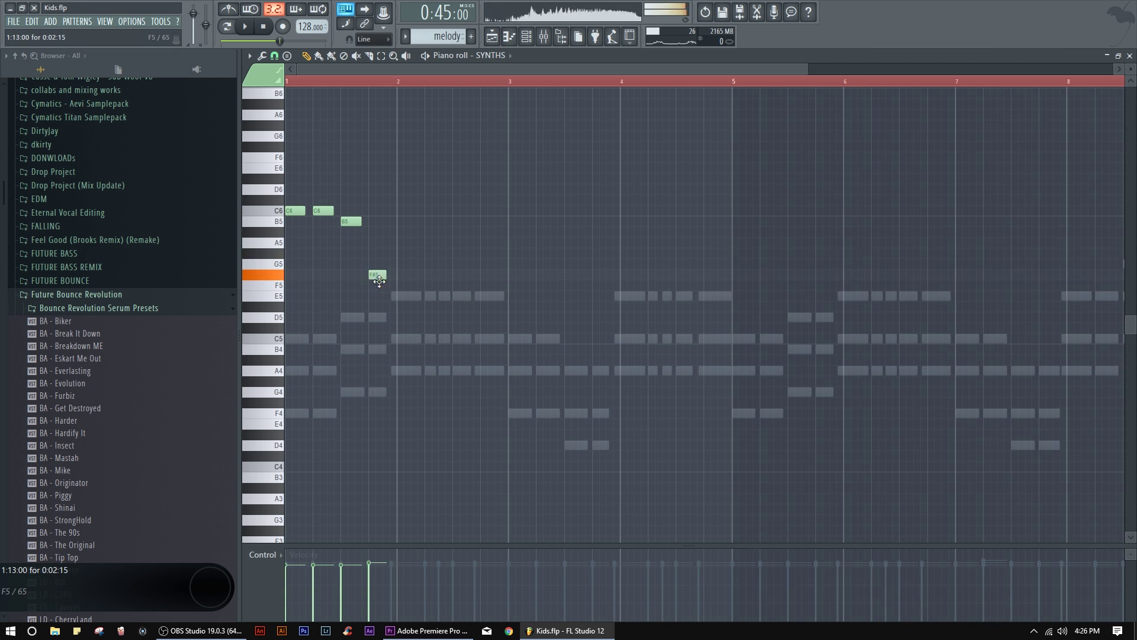
pyautogui.press('space')
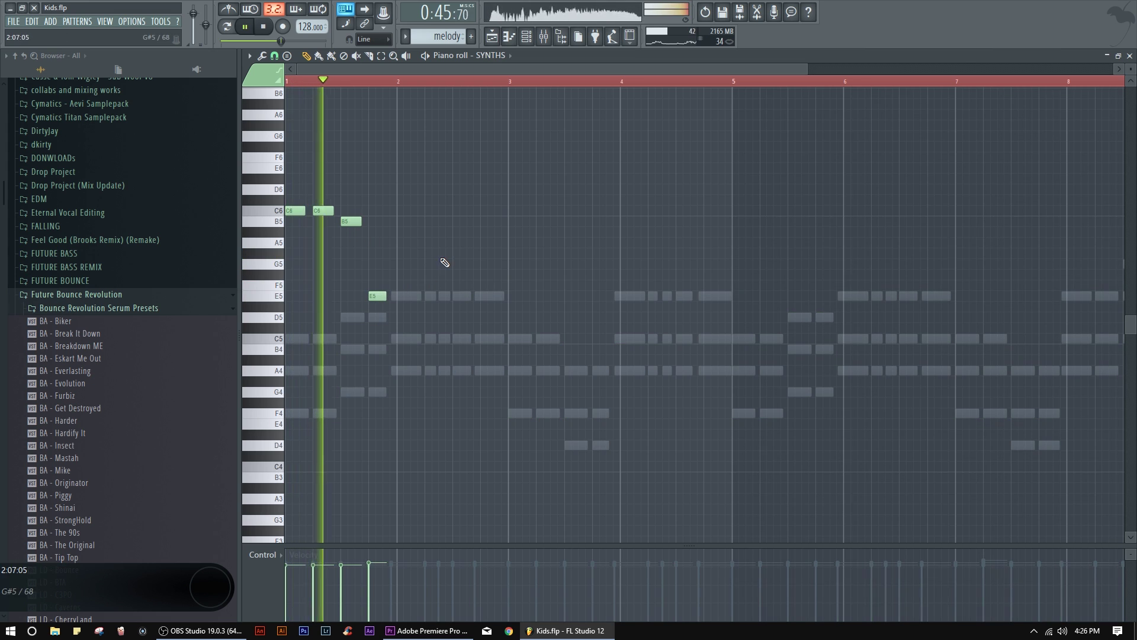
pyautogui.moveTo(379, 296); pyautogui.dragTo(379, 317)
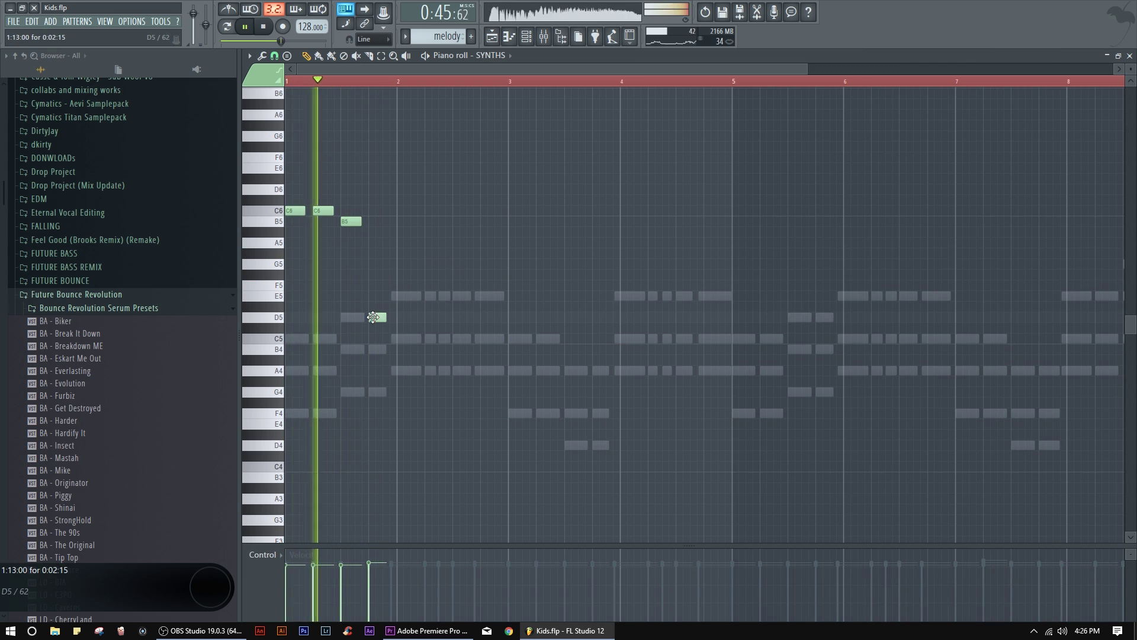
pyautogui.press('space')
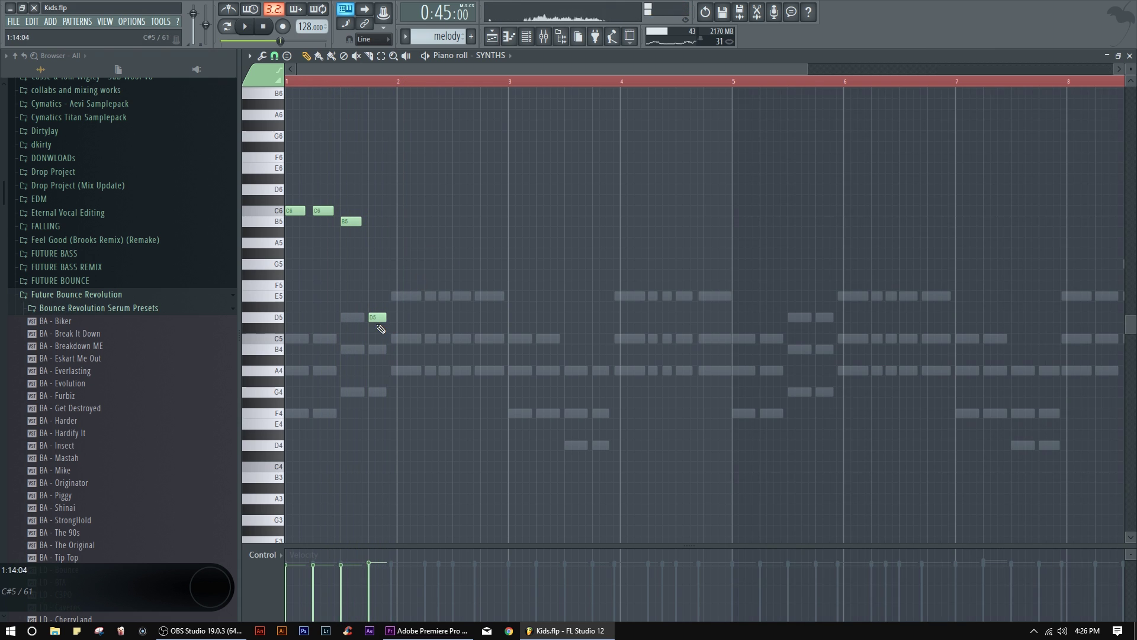
# Step: Check the Sampler's E5 notes in bar 2 and add a long E5 note to the SYNTHS melody just before bar 2
pyautogui.doubleClick(399, 297)
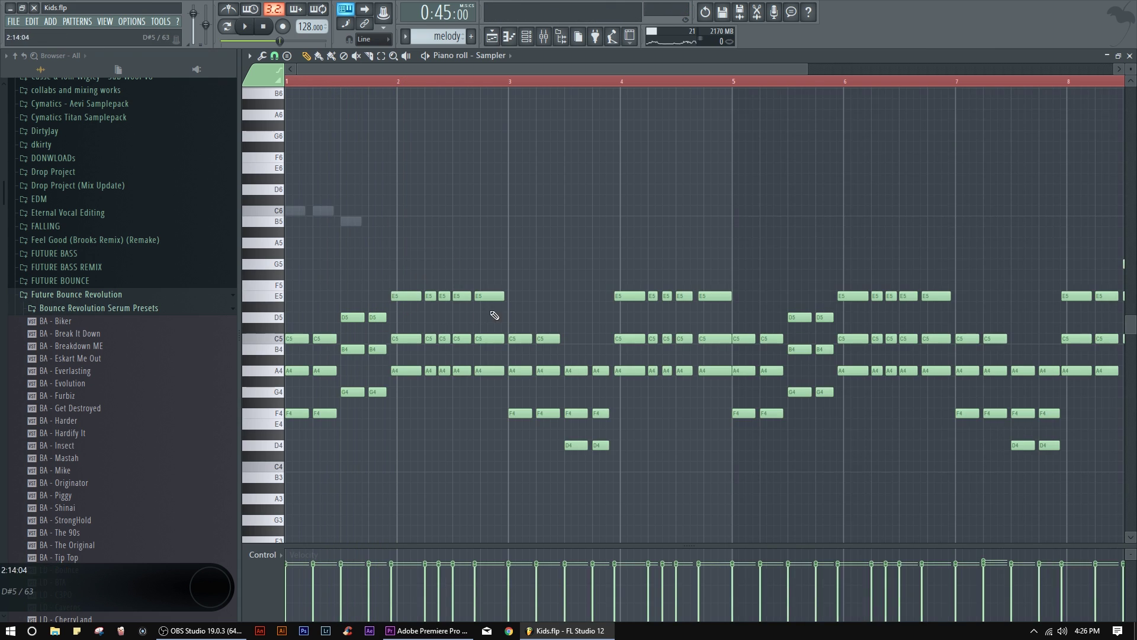
pyautogui.moveTo(370, 310); pyautogui.dragTo(397, 294)
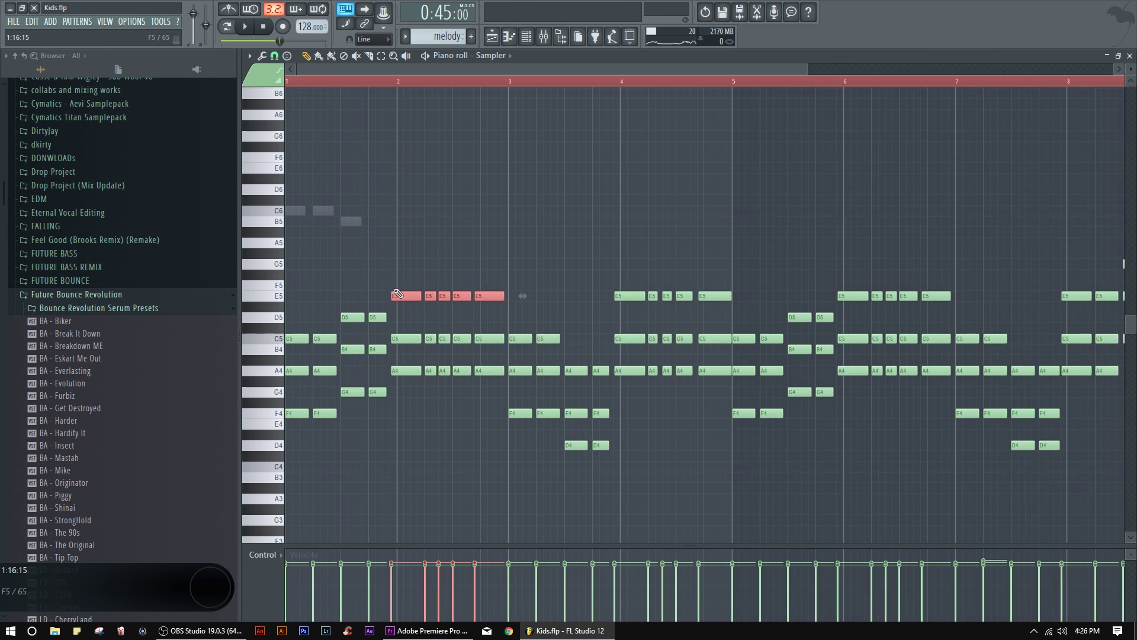
pyautogui.doubleClick(351, 222)
pyautogui.press('space')
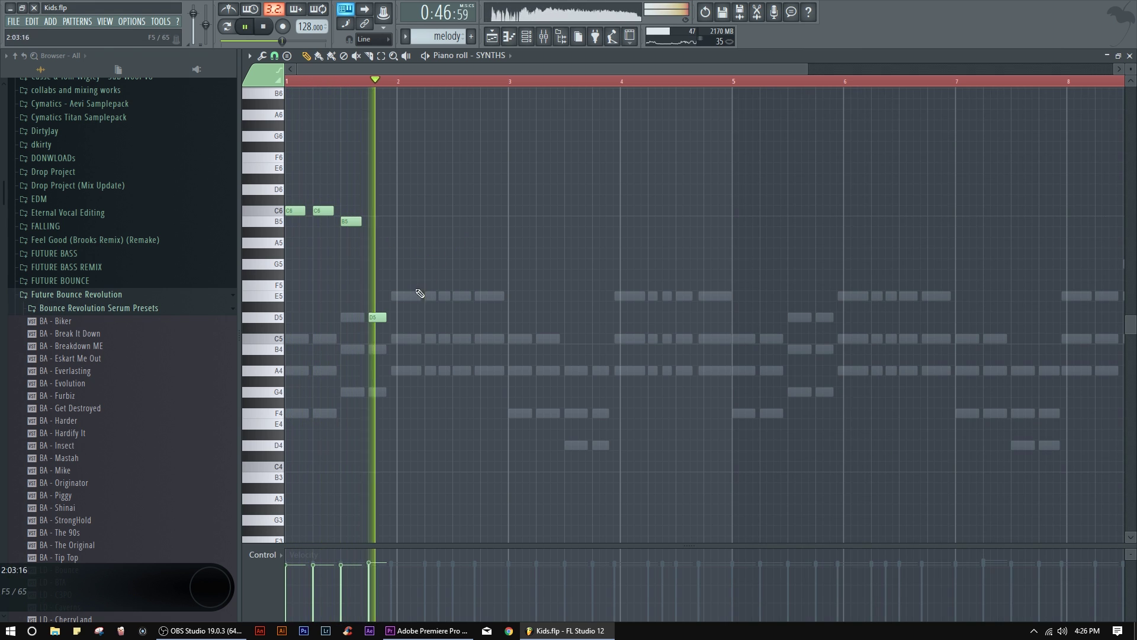
pyautogui.press('space')
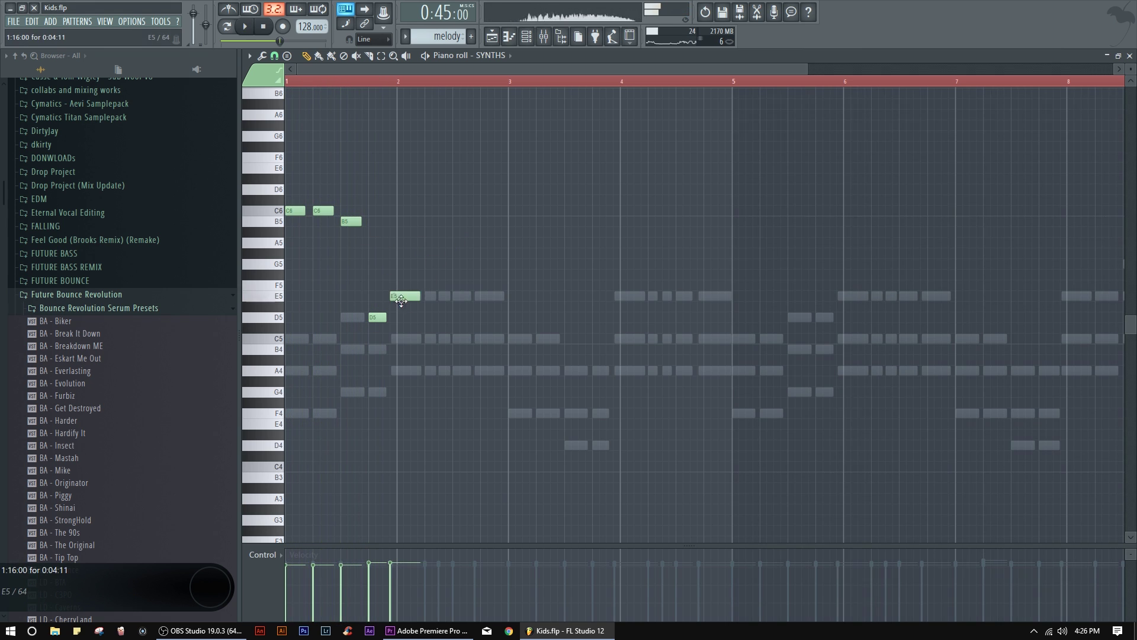
# Step: Align the long E5 note exactly with the Sampler chord and continue bar 2 with a shorter E5 and a C5 note
pyautogui.scroll(5, 393, 86)
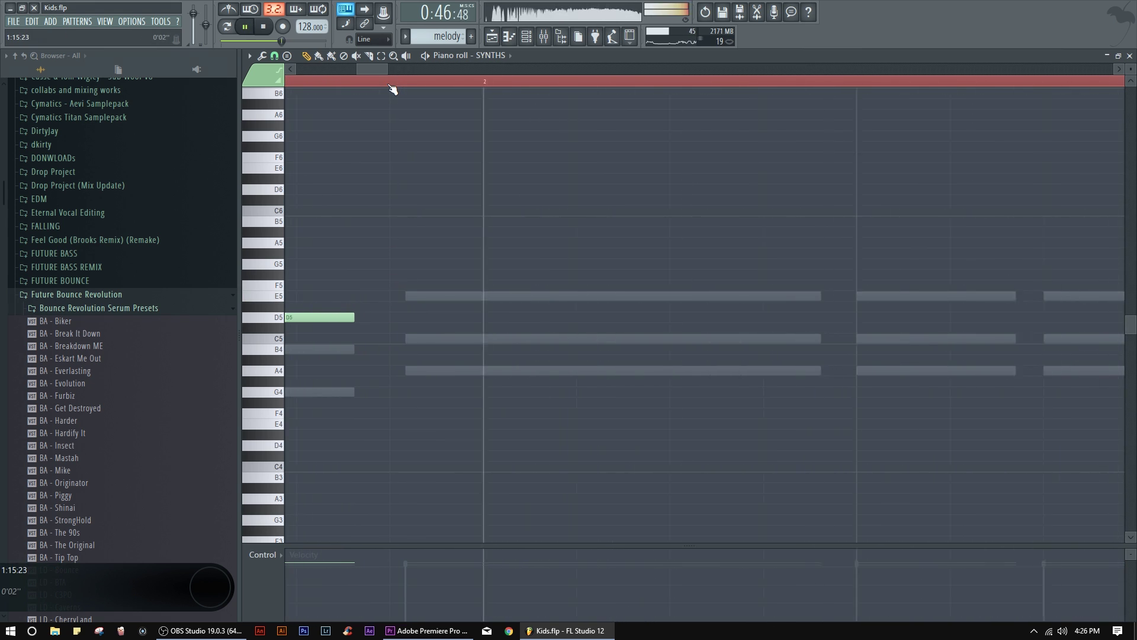
pyautogui.click(412, 296)
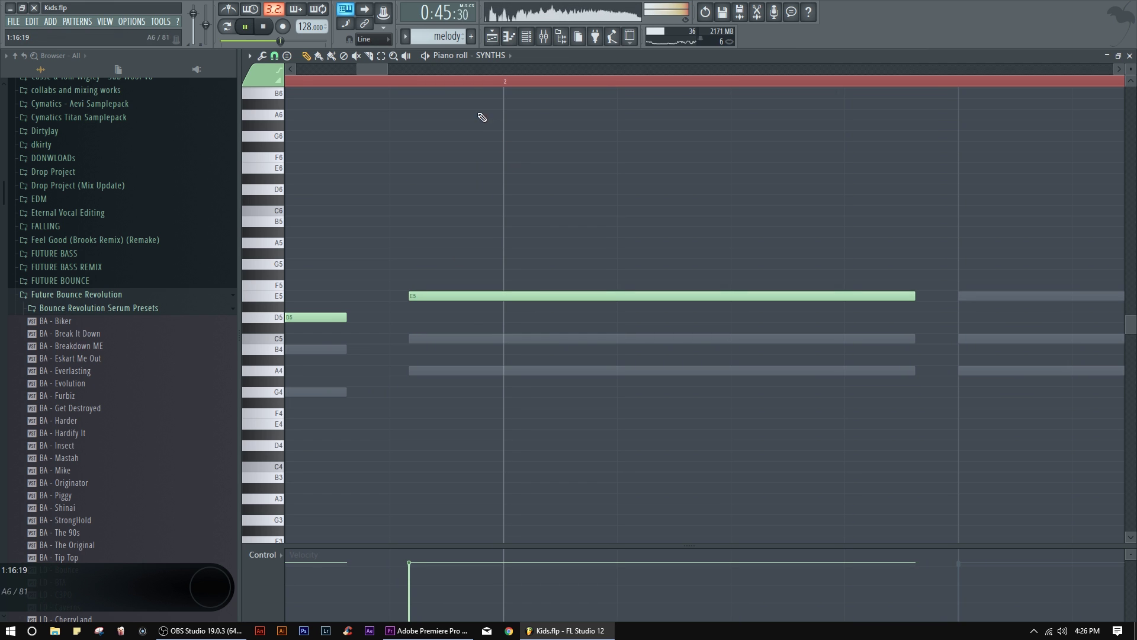
pyautogui.scroll(-6, 465, 87)
pyautogui.press('space')
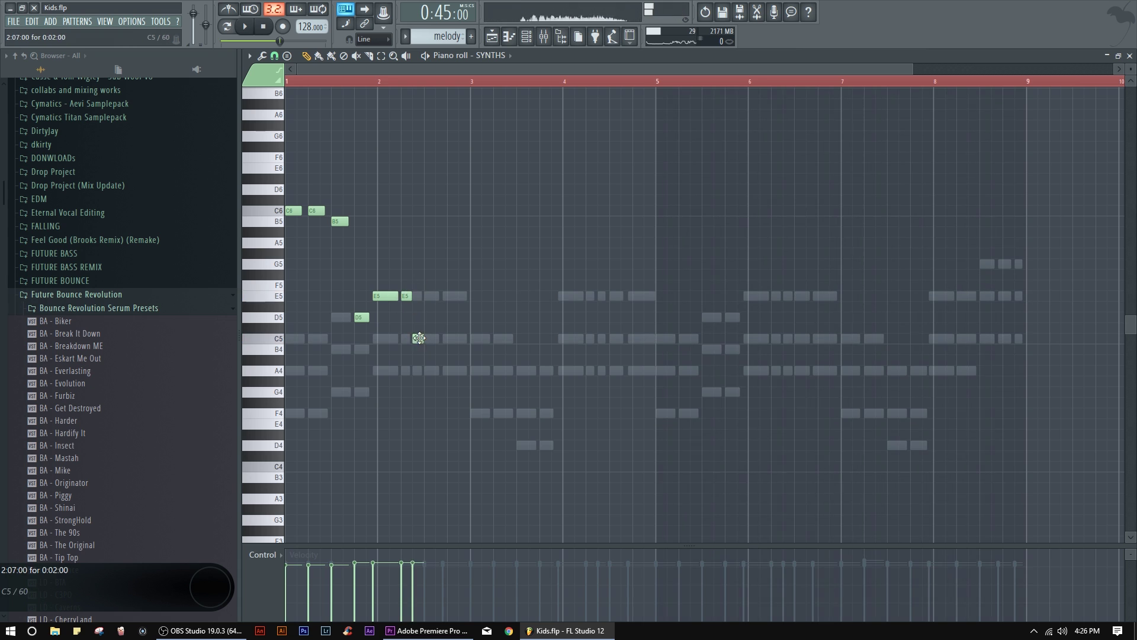
# Step: Raise the bar 2 C5 note to D5 and complete the bar with an E5 and a longer G5 aligned to the chord
pyautogui.press('space')
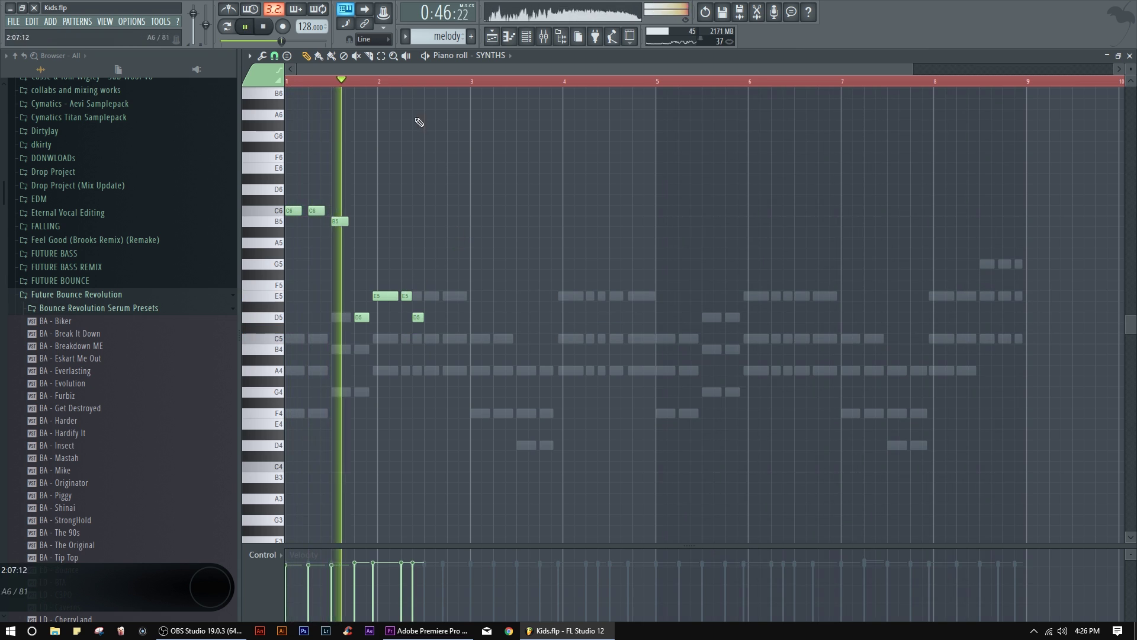
pyautogui.scroll(2, 630, 274)
pyautogui.press('space')
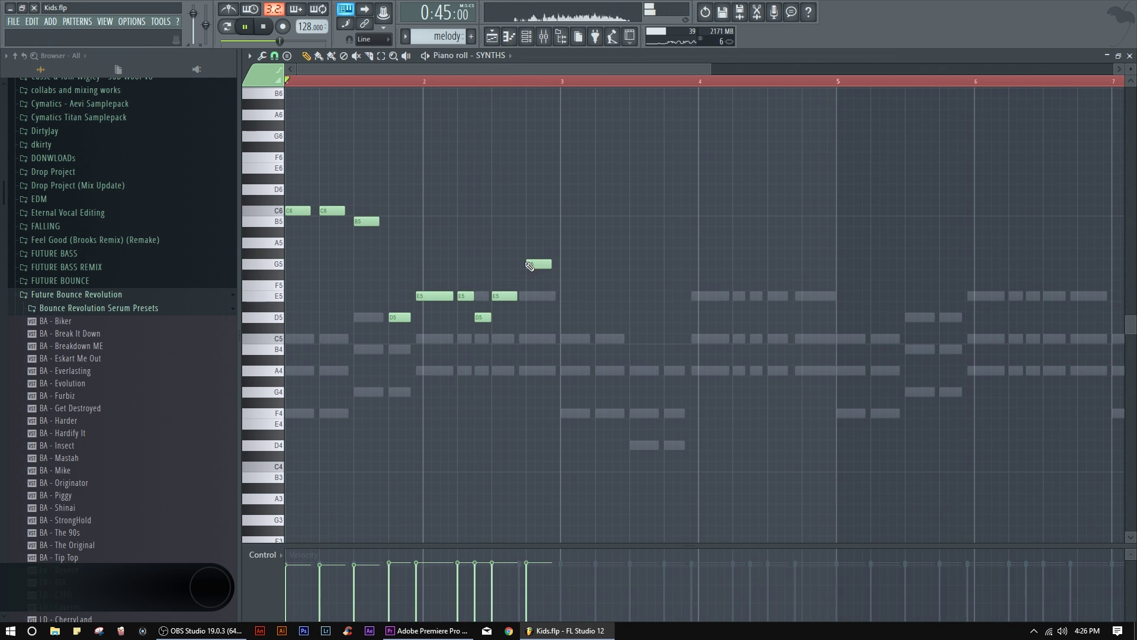
pyautogui.press('space')
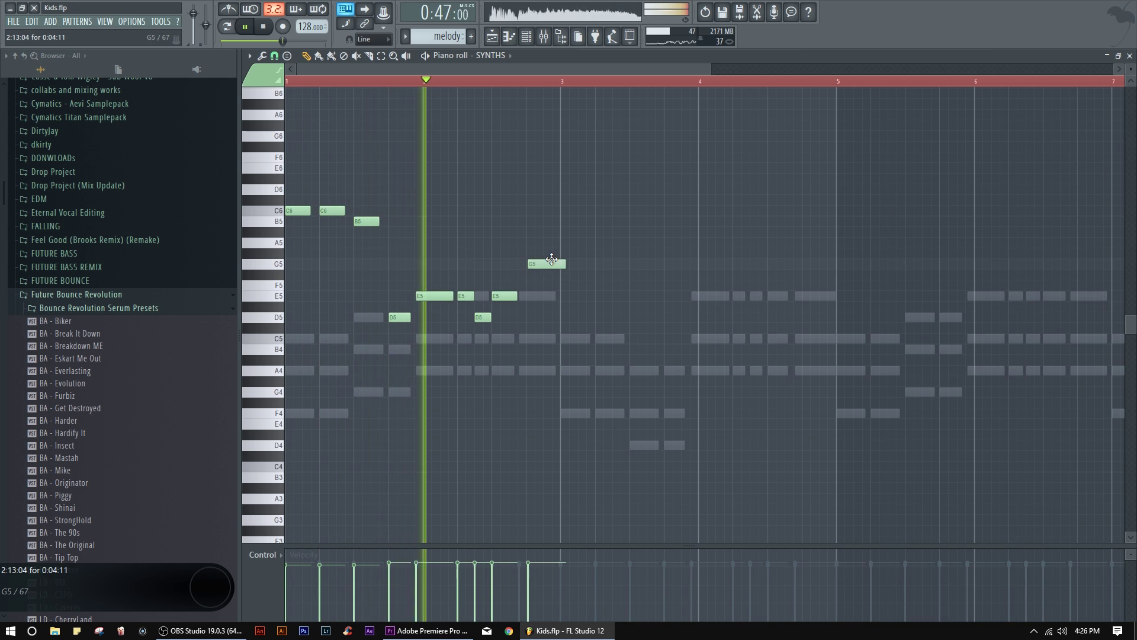
pyautogui.moveTo(551, 259); pyautogui.dragTo(543, 261)
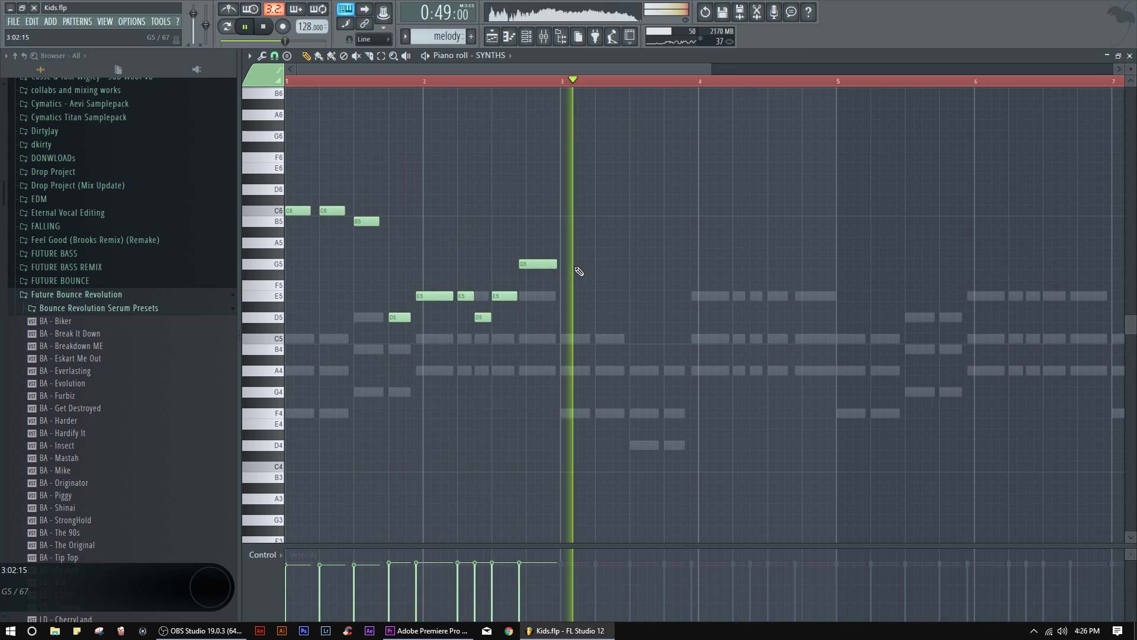
# Step: Add two A5 notes at the start of bar 3, over the first two chords, and check them in playback
pyautogui.press('space')
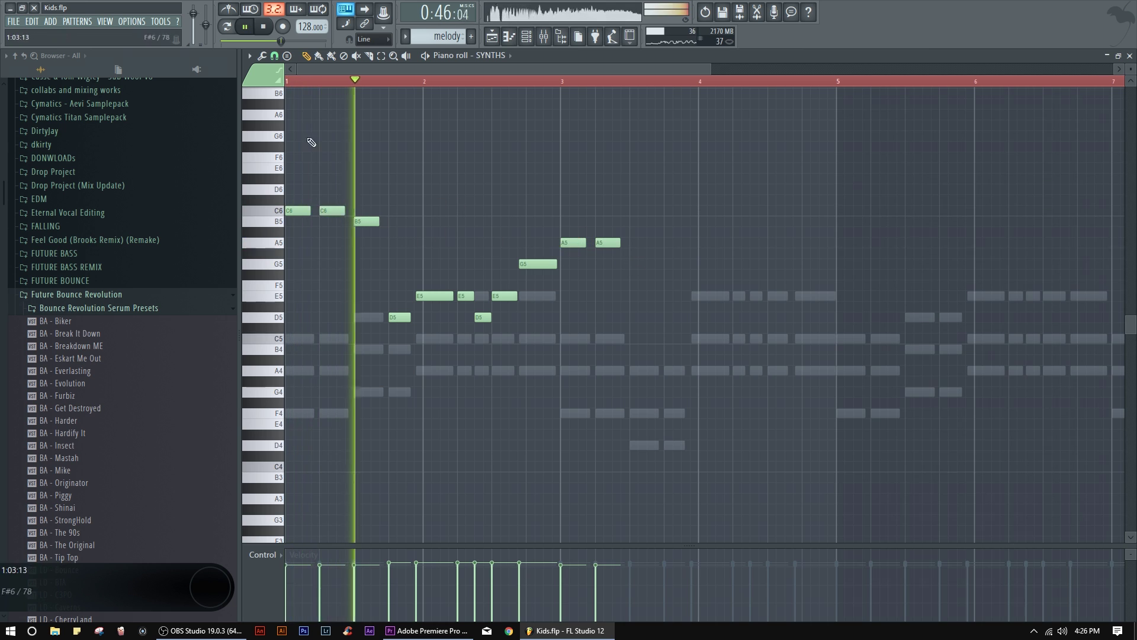
pyautogui.scroll(2, 434, 203)
pyautogui.scroll(1, 488, 231)
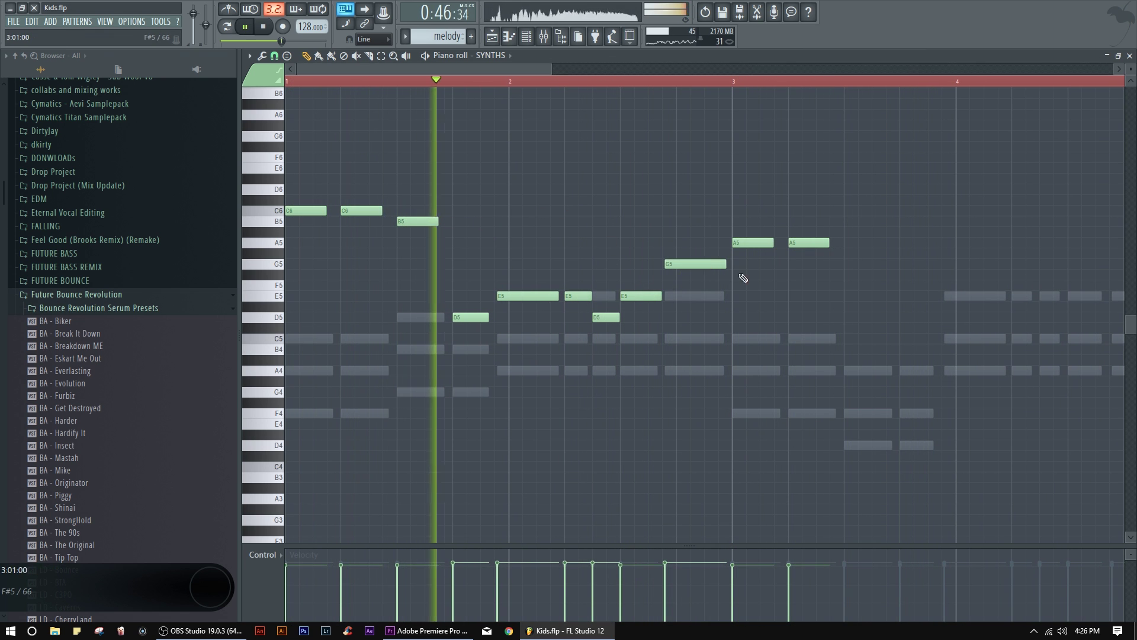
pyautogui.scroll(3, 728, 322)
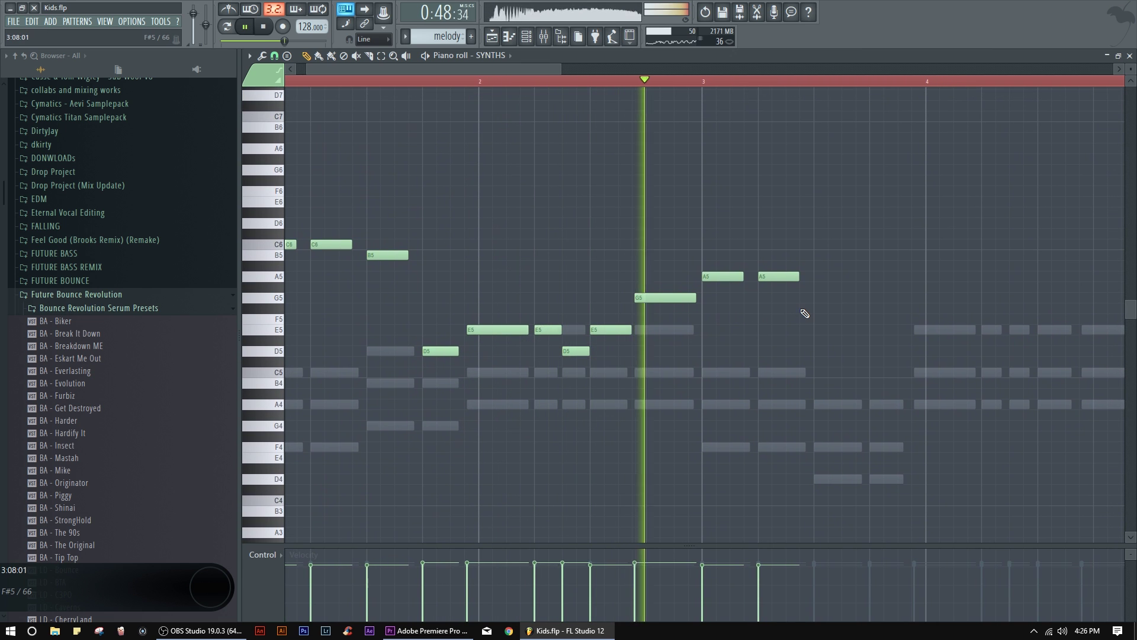
pyautogui.scroll(-2, 770, 311)
# Step: Add a third note to bar 3, trying E5 before settling on F5 aligned with the third chord, and replay it from bar 3
pyautogui.press('space')
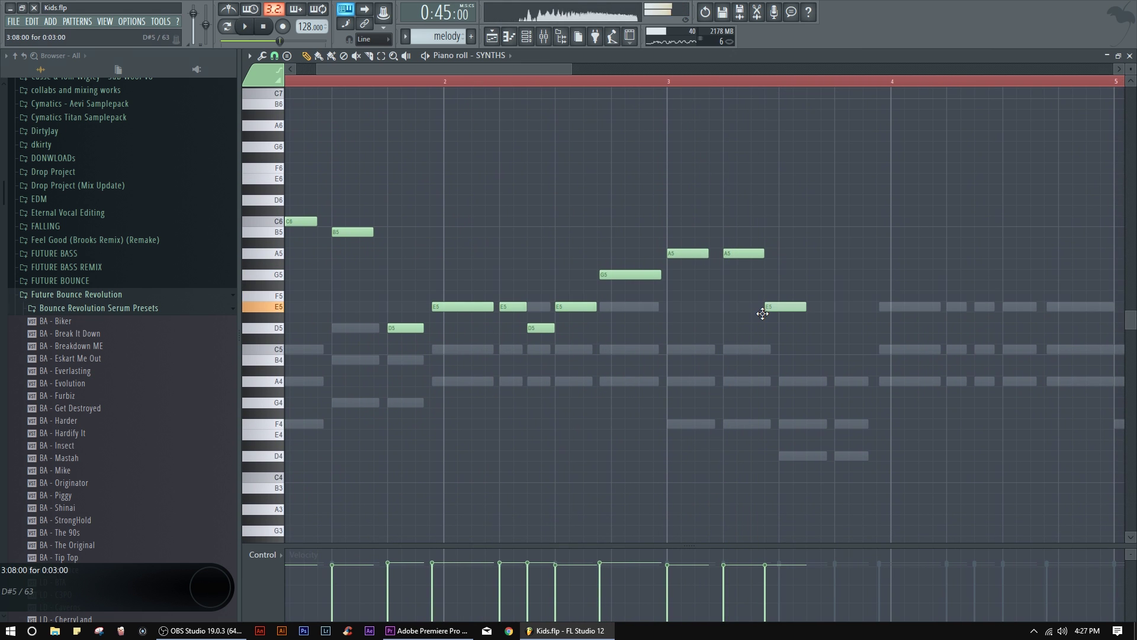
pyautogui.click(676, 85)
pyautogui.press('space')
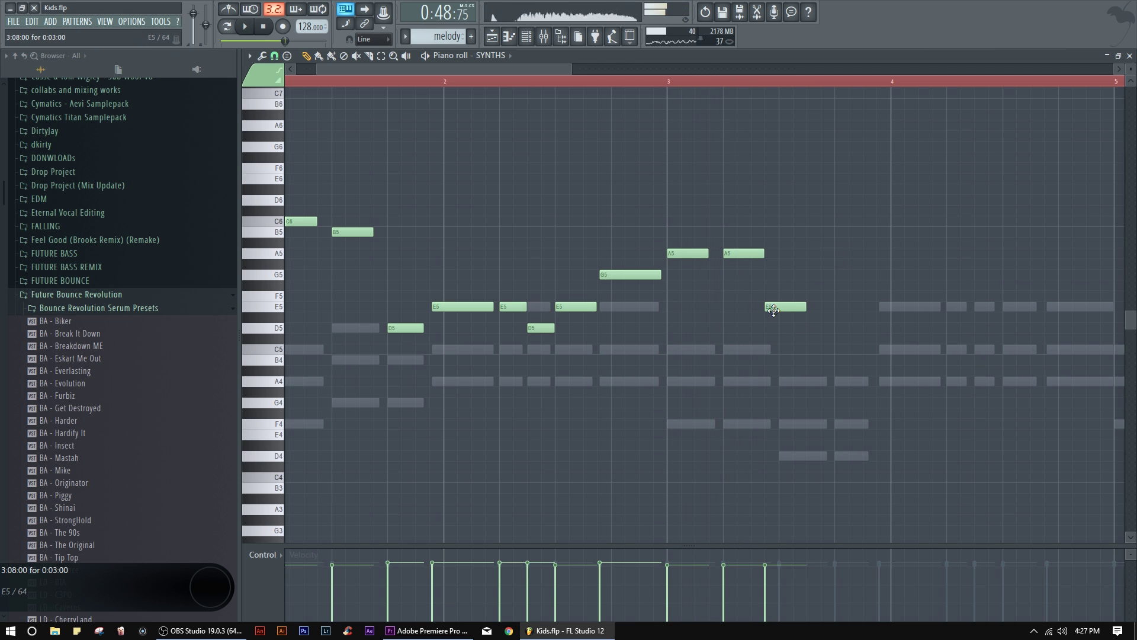
pyautogui.press('space')
pyautogui.moveTo(793, 323)
pyautogui.mouseDown()
pyautogui.moveTo(797, 271)
pyautogui.moveTo(789, 301)
pyautogui.mouseUp()
pyautogui.press('space')
pyautogui.press('space')
pyautogui.press('space')
pyautogui.press('space')
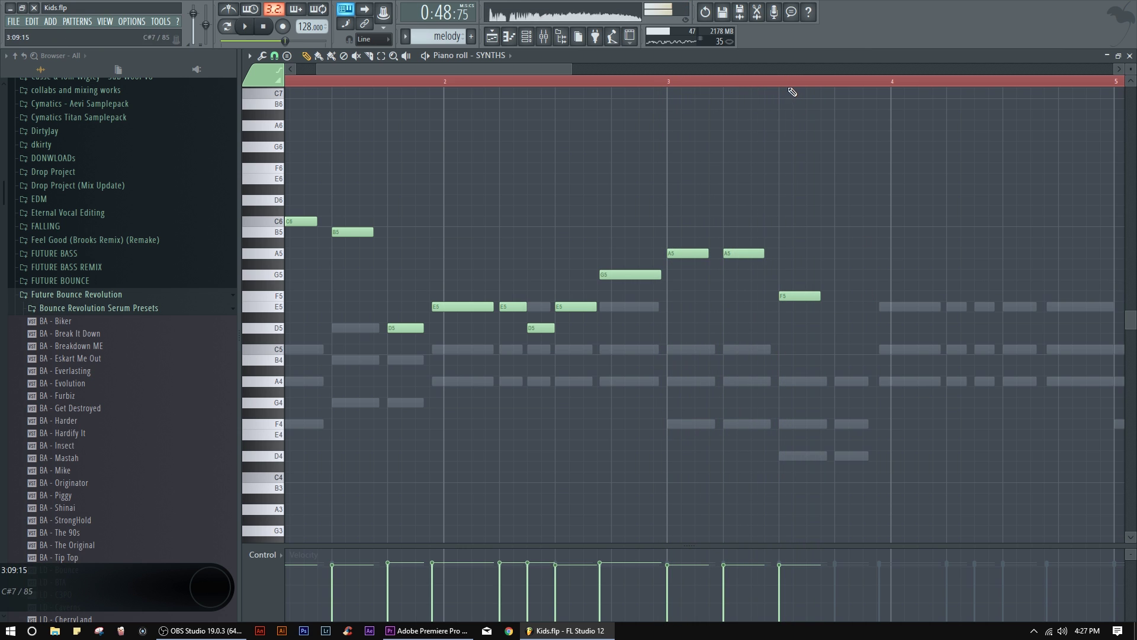
# Step: Add an A4 note on the last chord of bar 3, raise it to B4 and check it in playback
pyautogui.scroll(-2, 710, 208)
pyautogui.press('space')
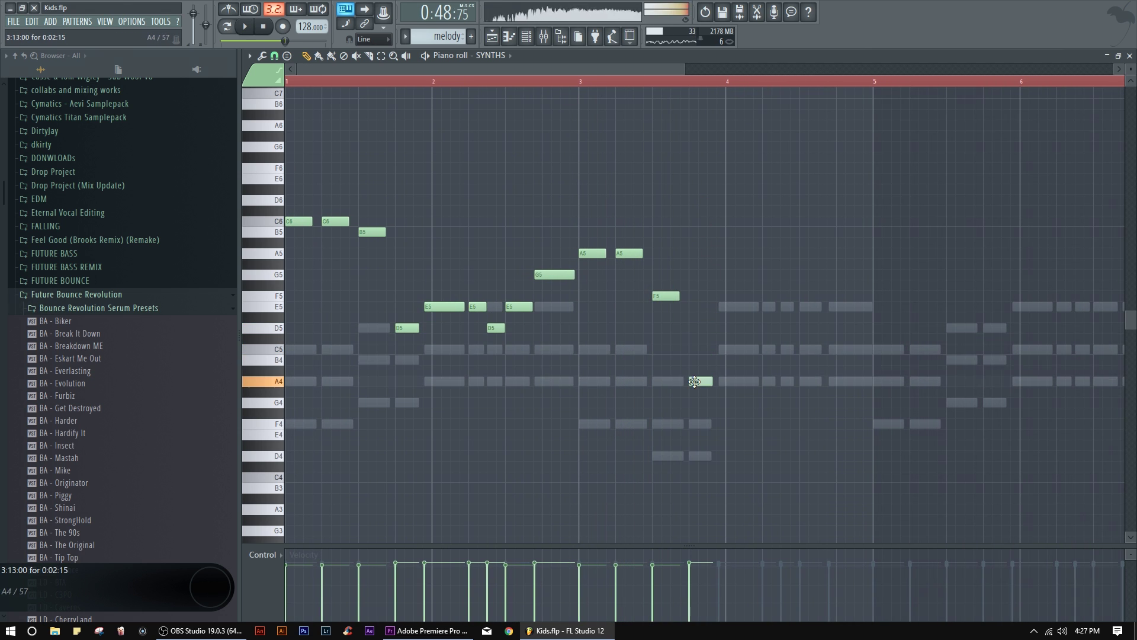
pyautogui.press('space')
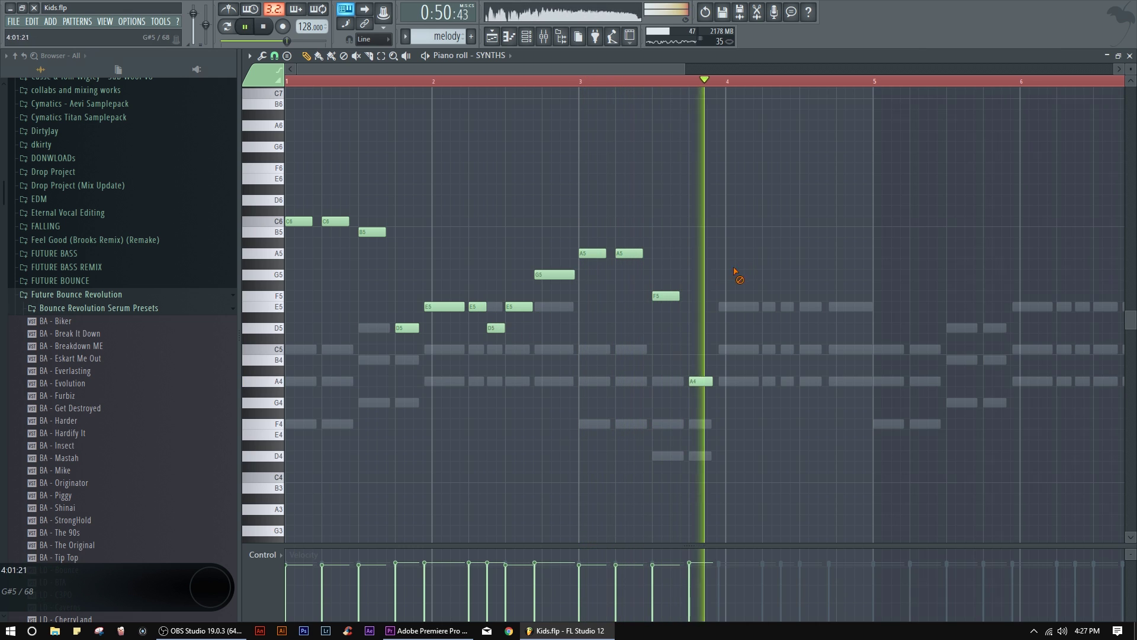
pyautogui.press('space')
pyautogui.press('space')
pyautogui.moveTo(702, 381); pyautogui.dragTo(705, 356)
pyautogui.press('space')
pyautogui.press('space')
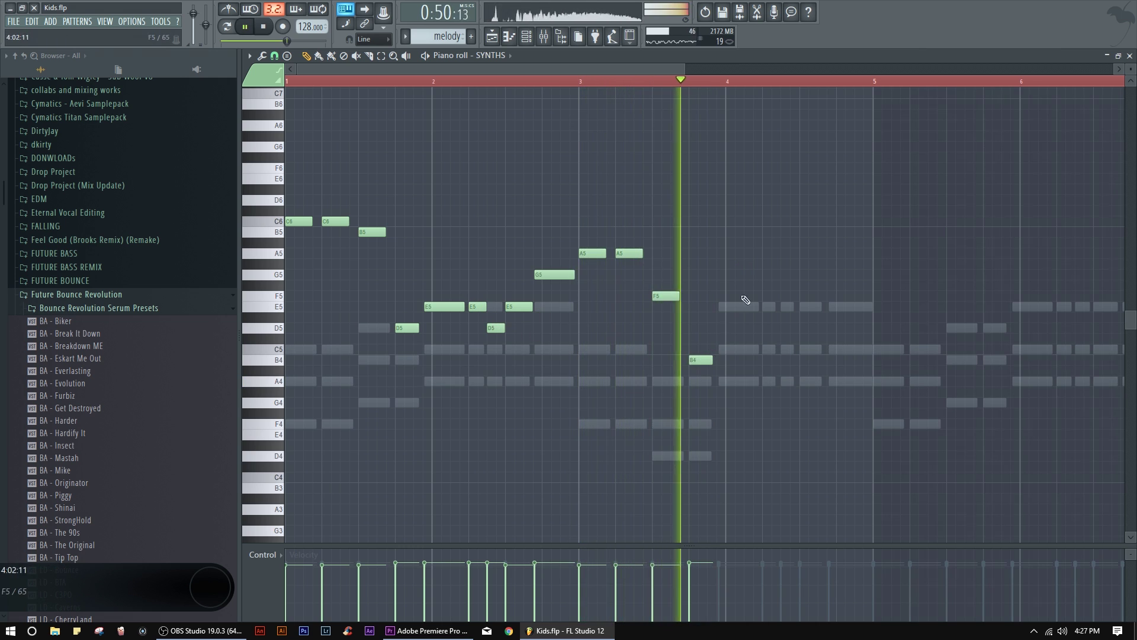
# Step: Continue into bar 4 with C5, C5, B4 and C5 notes following the chord rhythm, correcting the trial A#4 to B4
pyautogui.press('space')
pyautogui.press('space')
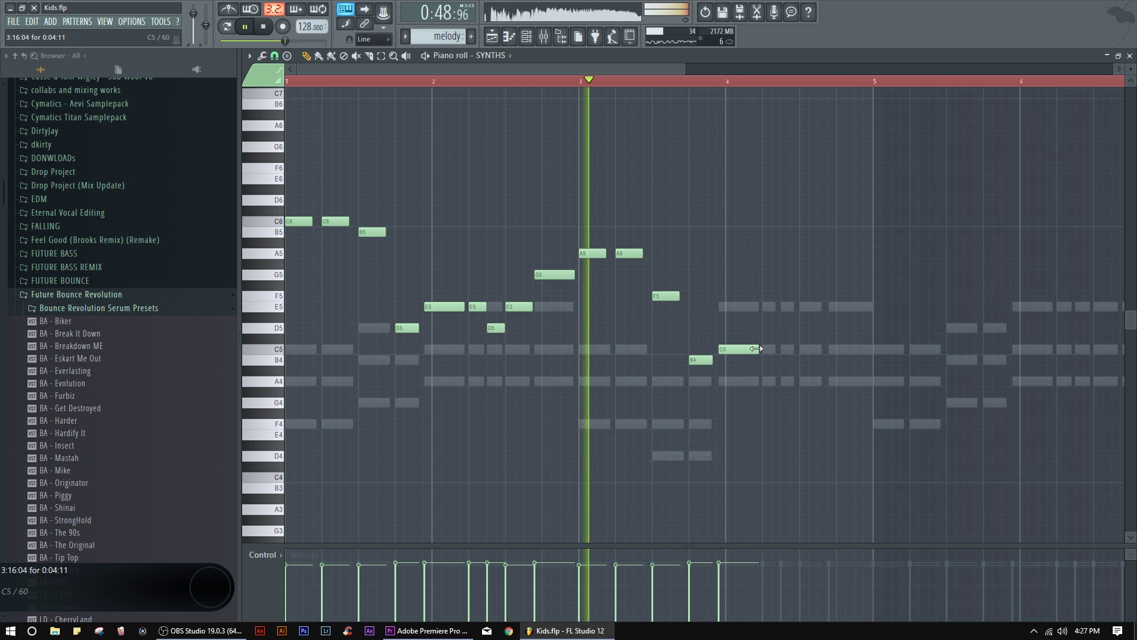
pyautogui.moveTo(565, 350); pyautogui.dragTo(771, 349)
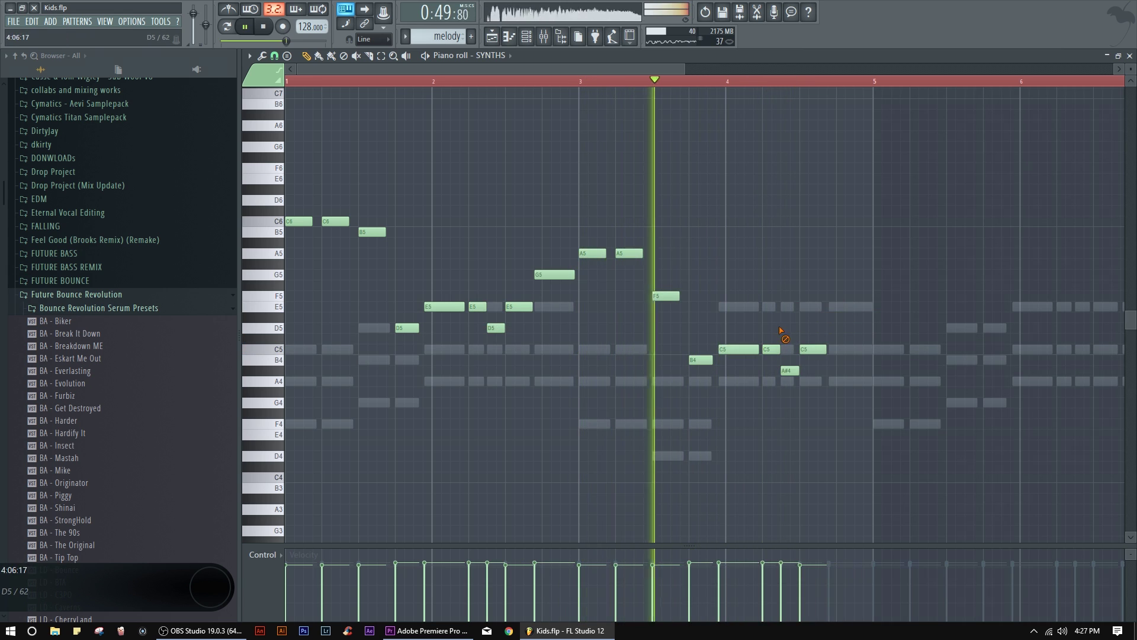
pyautogui.click(804, 330)
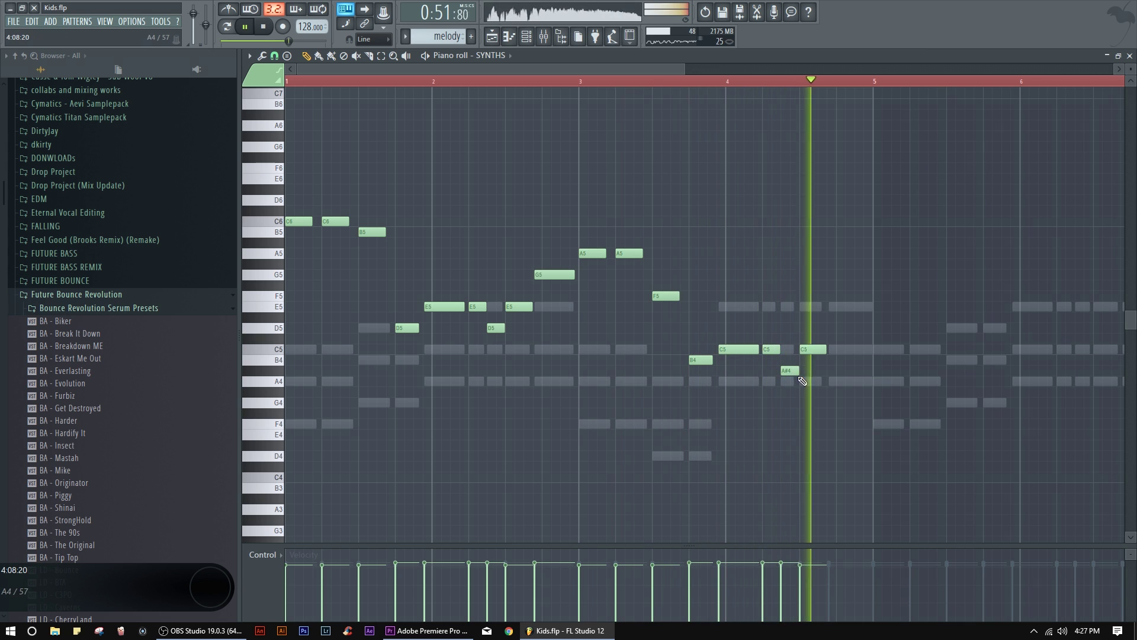
pyautogui.moveTo(790, 370); pyautogui.dragTo(790, 359)
pyautogui.click(764, 85)
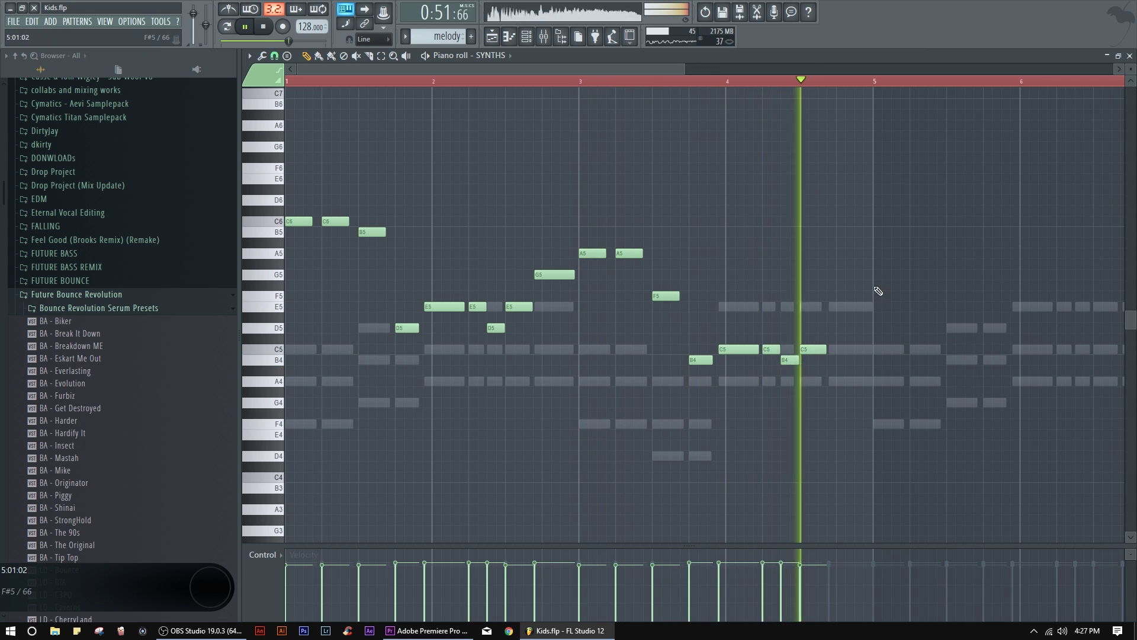
pyautogui.press('space')
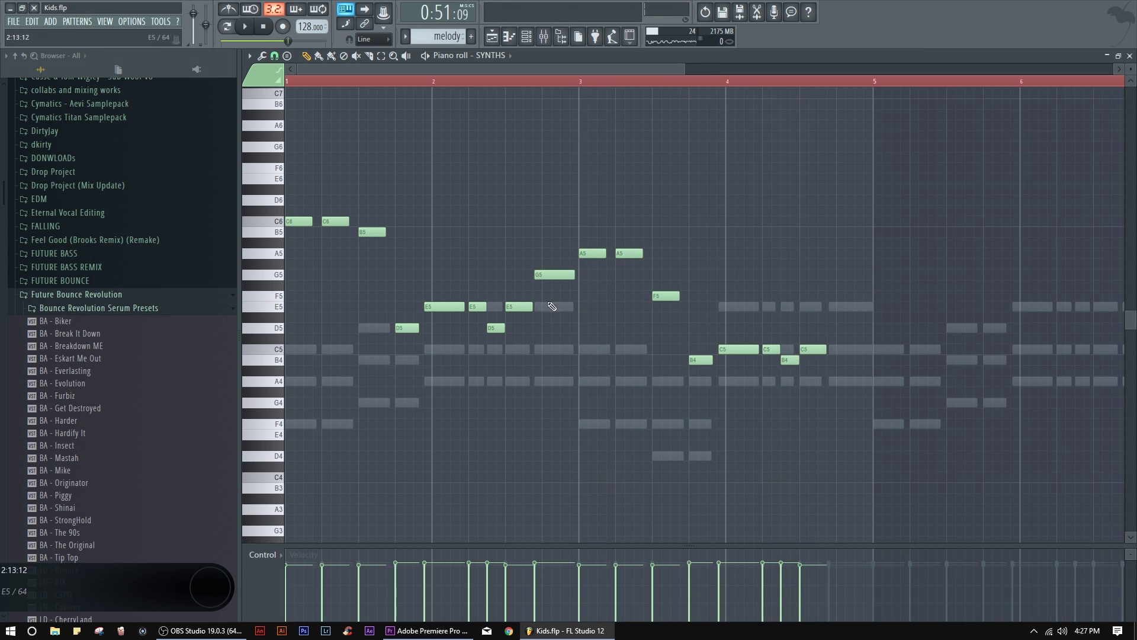
# Step: Add a long note on the last chord of bar 4, trying D5 and E5 before settling on G5
pyautogui.press('space')
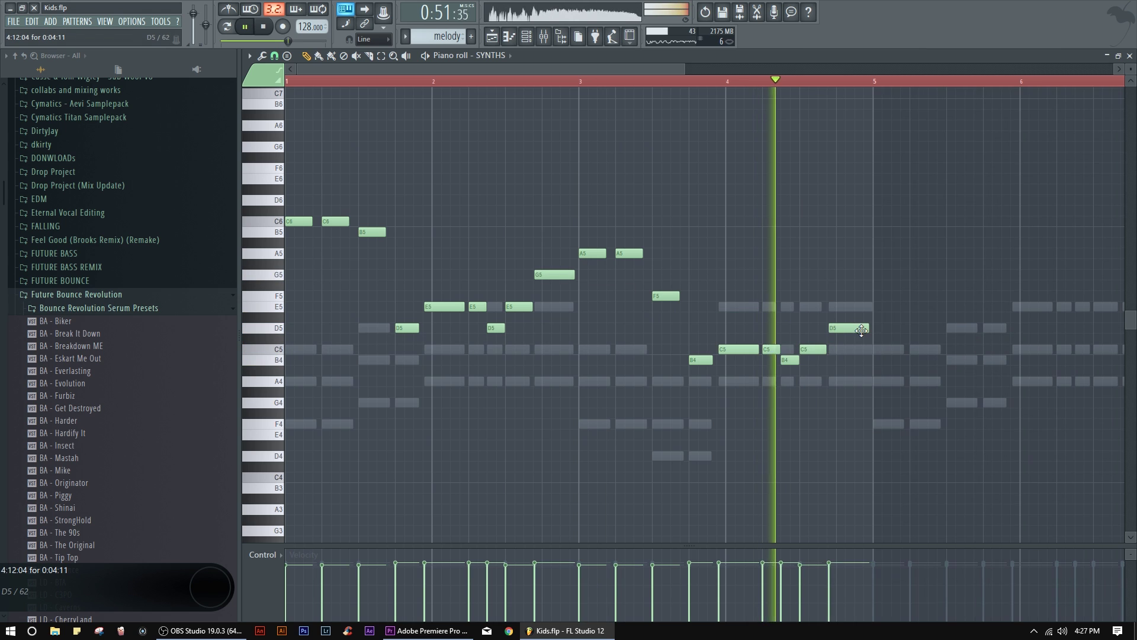
pyautogui.press('space')
pyautogui.press('space')
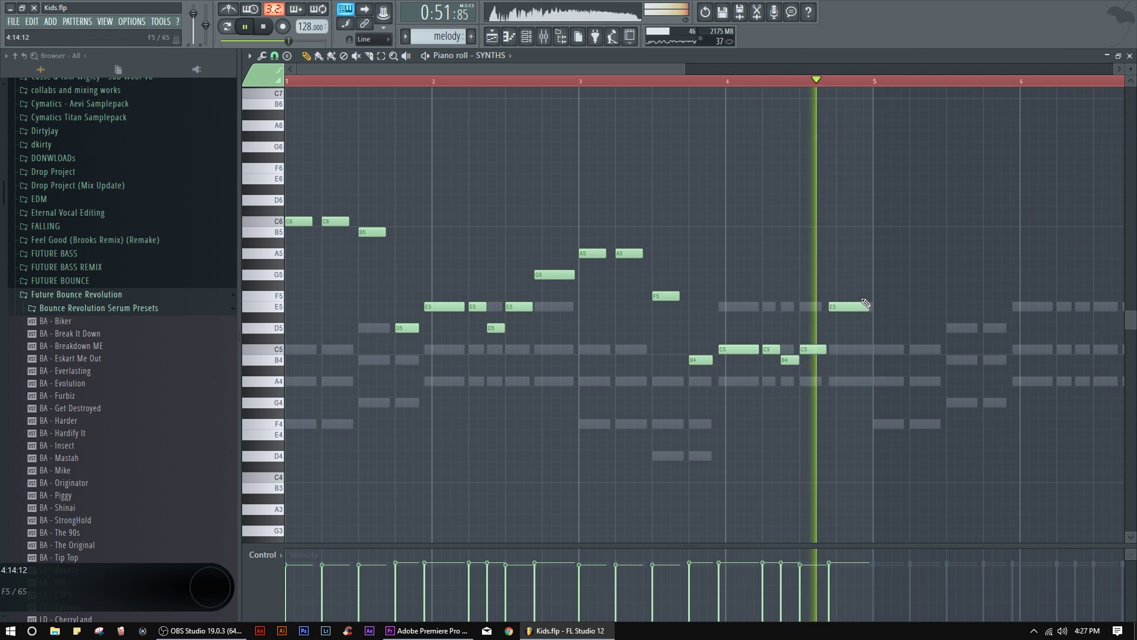
pyautogui.moveTo(850, 325); pyautogui.dragTo(850, 272)
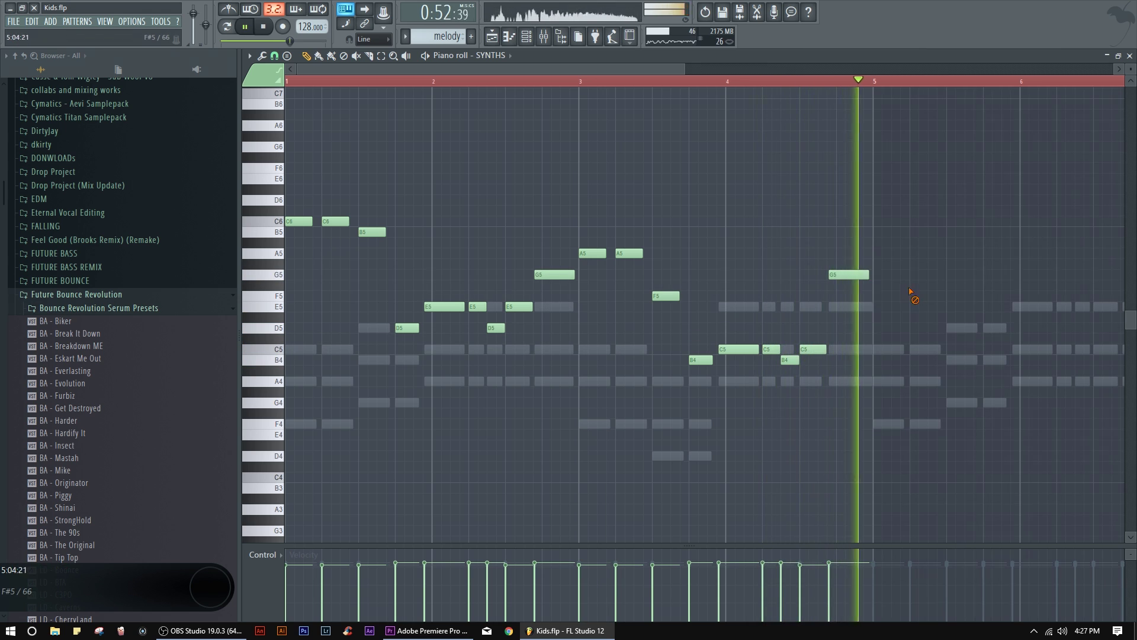
pyautogui.press('space')
# Step: Select the whole four-bar SYNTHS melody and duplicate it starting at bar 5
pyautogui.scroll(-2, 751, 373)
pyautogui.hotkey('ctrl', 'a')
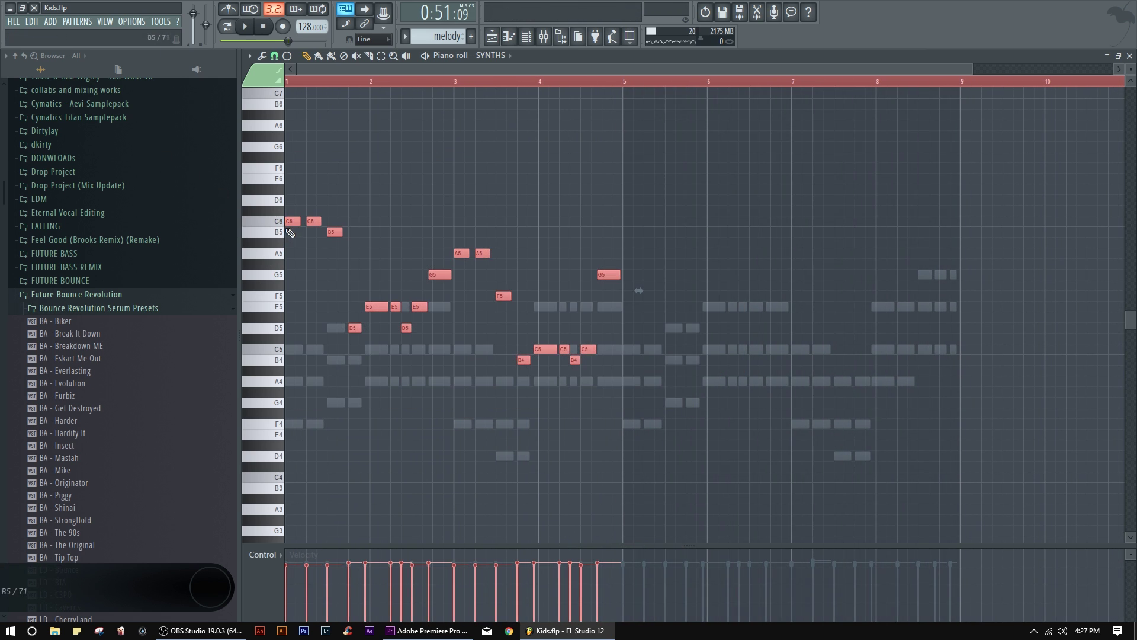
pyautogui.moveTo(293, 221); pyautogui.dragTo(628, 223)
pyautogui.click(660, 177)
# Step: Play the transition into the duplicated melody and delete the first C6 note of bar 5
pyautogui.press('space')
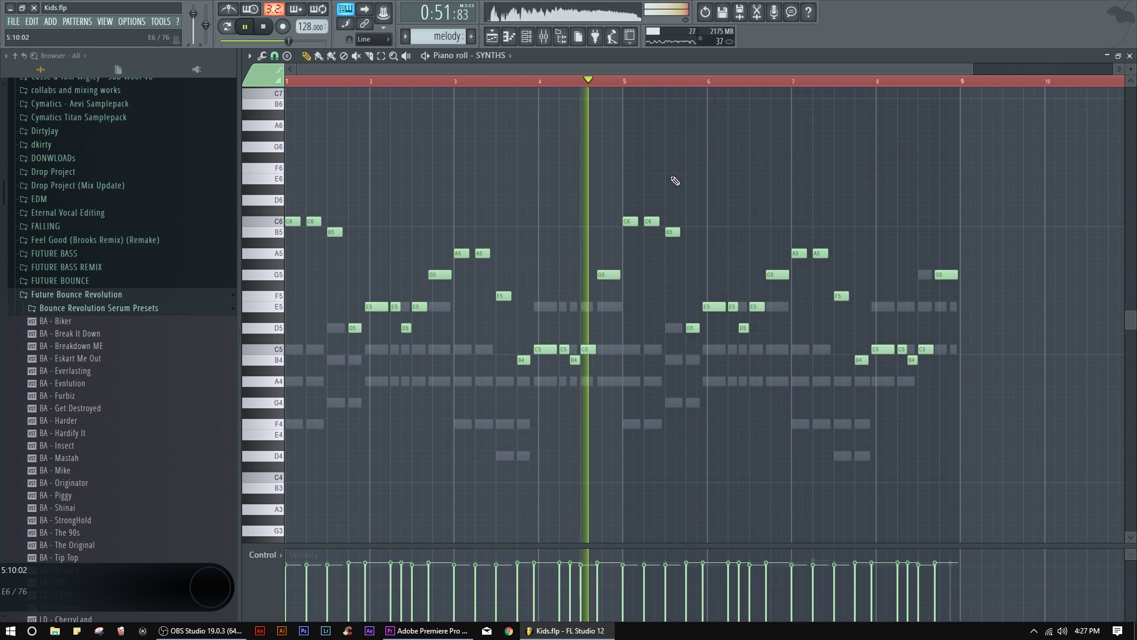
pyautogui.rightClick(630, 221)
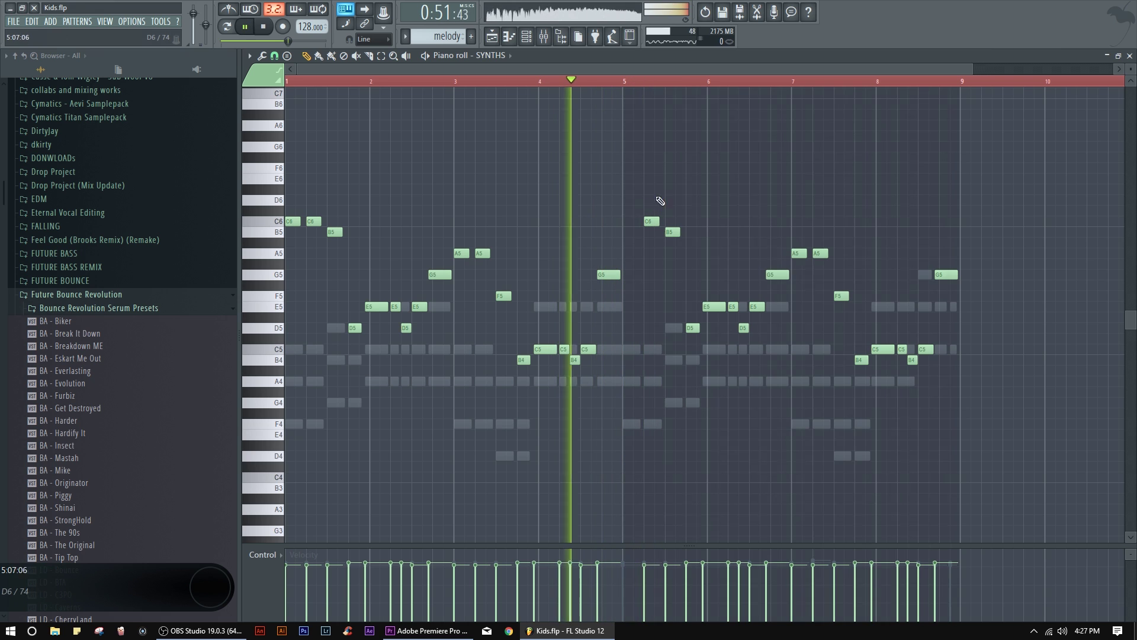
pyautogui.press('space')
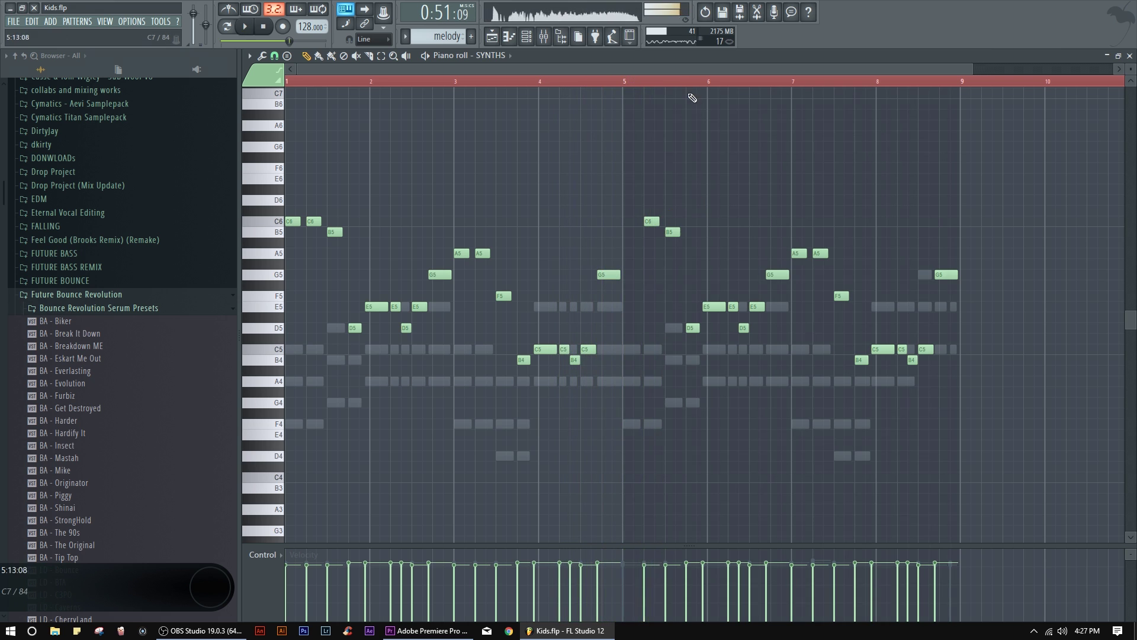
# Step: Add a short G5 note between C6 and B5 in bar 5, shorten that C6 and replay the passage
pyautogui.scroll(1, 656, 129)
pyautogui.scroll(1, 656, 129)
pyautogui.click(658, 275)
pyautogui.press('space')
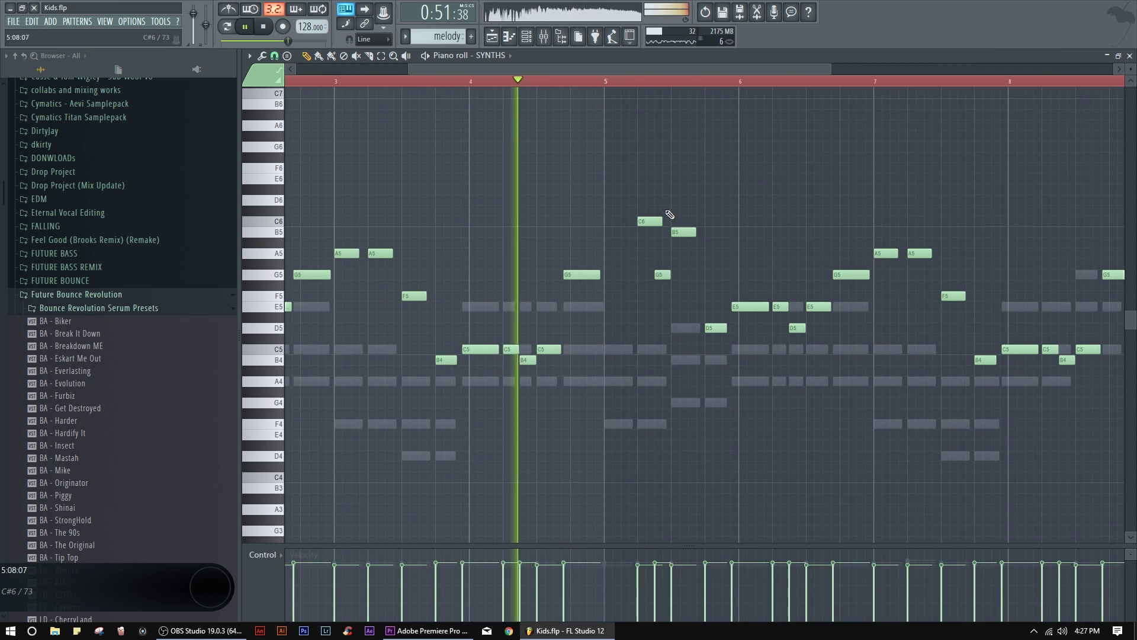
pyautogui.moveTo(663, 231); pyautogui.dragTo(662, 230)
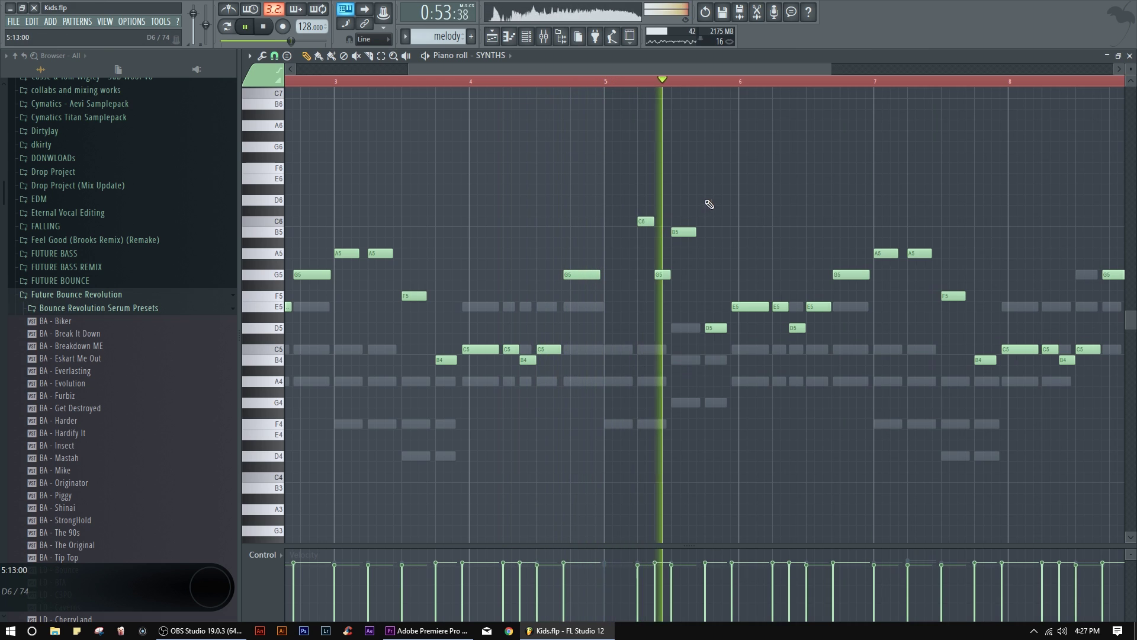
pyautogui.press('space')
pyautogui.press('space')
# Step: Reduce the bar 5 G5 to a very short note just before the B5 and check it in playback
pyautogui.moveTo(655, 274); pyautogui.dragTo(663, 274)
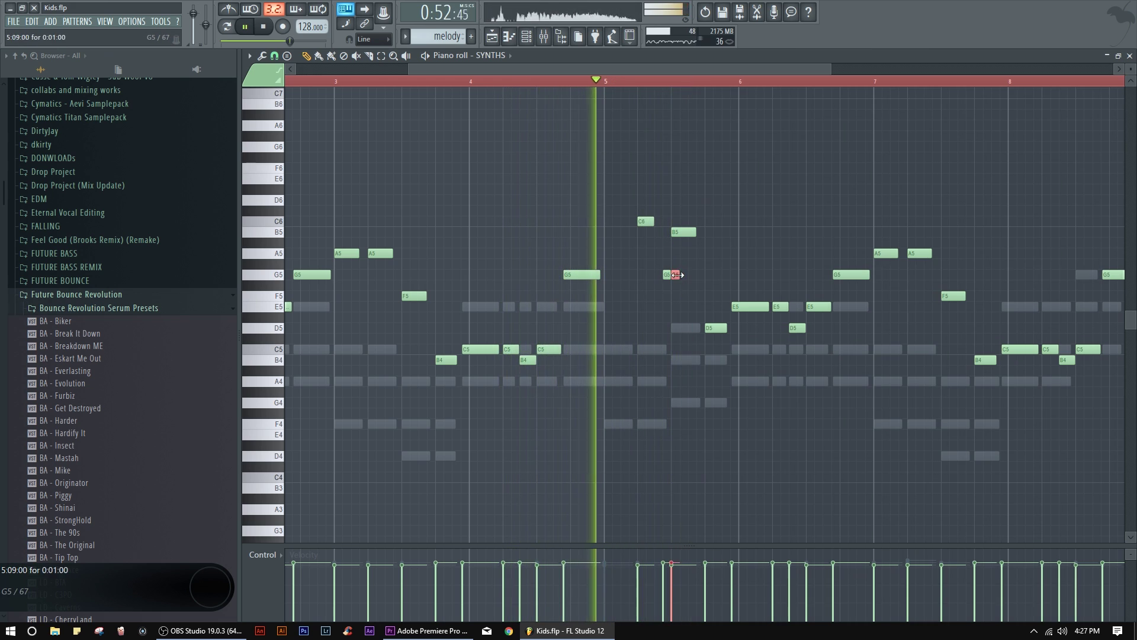
pyautogui.click(673, 307)
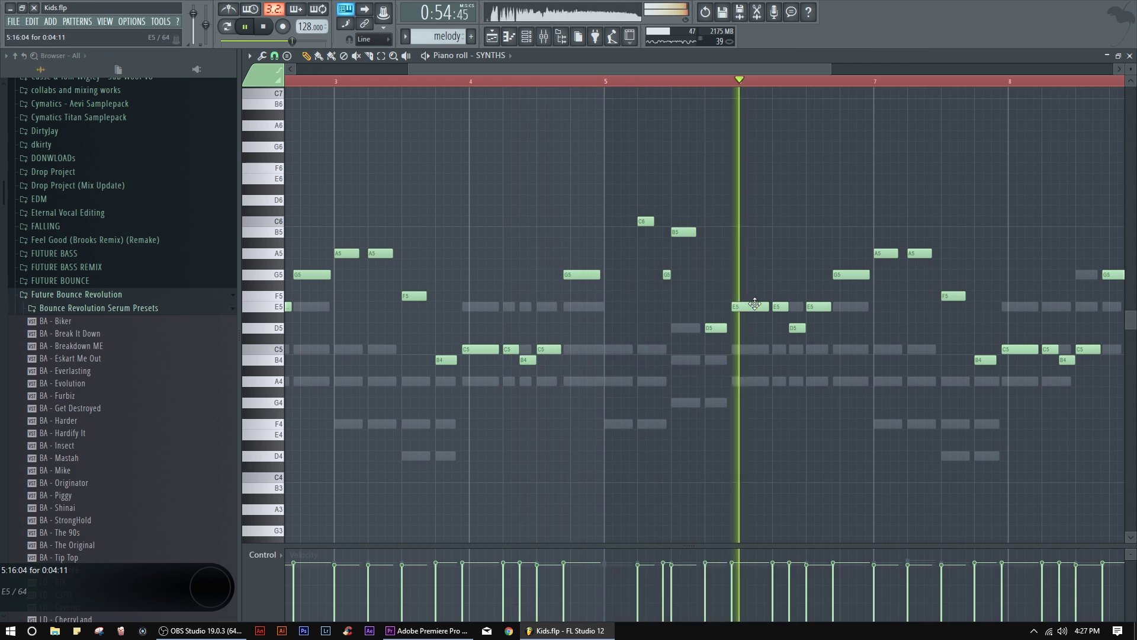
pyautogui.rightClick(681, 306)
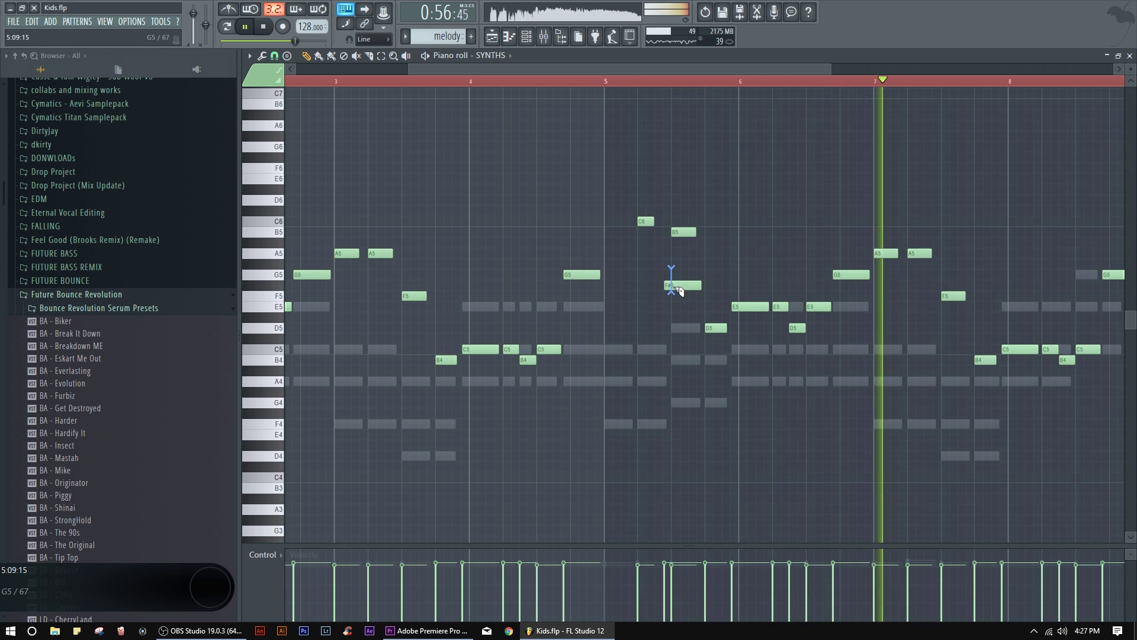
pyautogui.rightClick(667, 275)
pyautogui.press('space')
pyautogui.press('space')
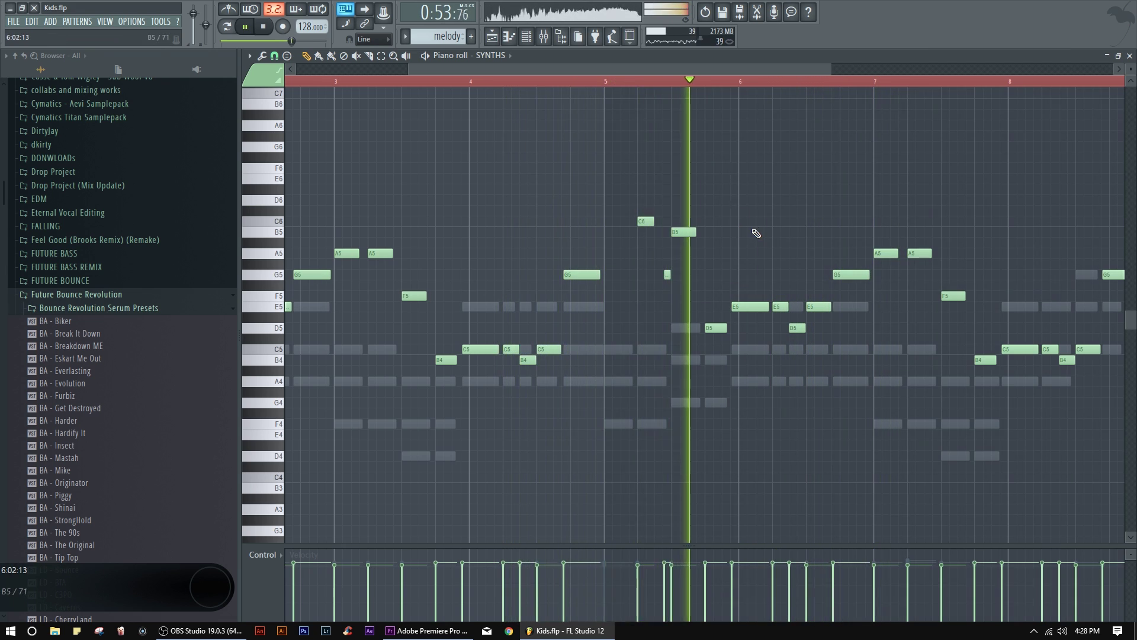
pyautogui.scroll(1, 742, 226)
pyautogui.press('space')
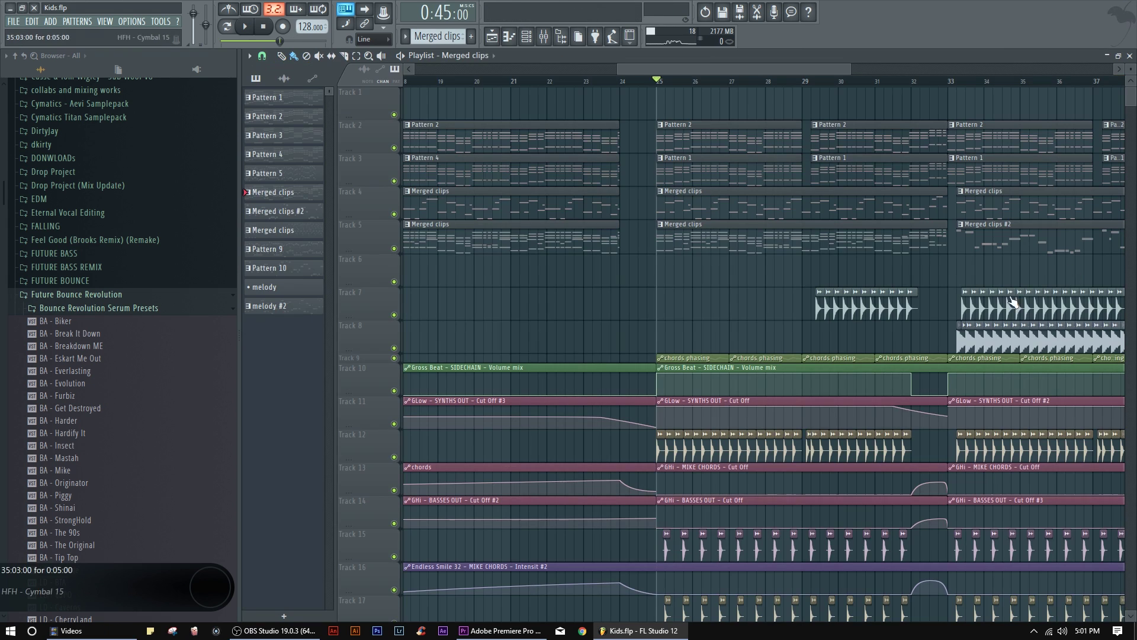
# Step: Open the Track 5 Merged clips starting at bar 25 in the piano roll and examine the complete Sylenth1 #2 melody over its chords
pyautogui.hscroll(-1, 728, 322)
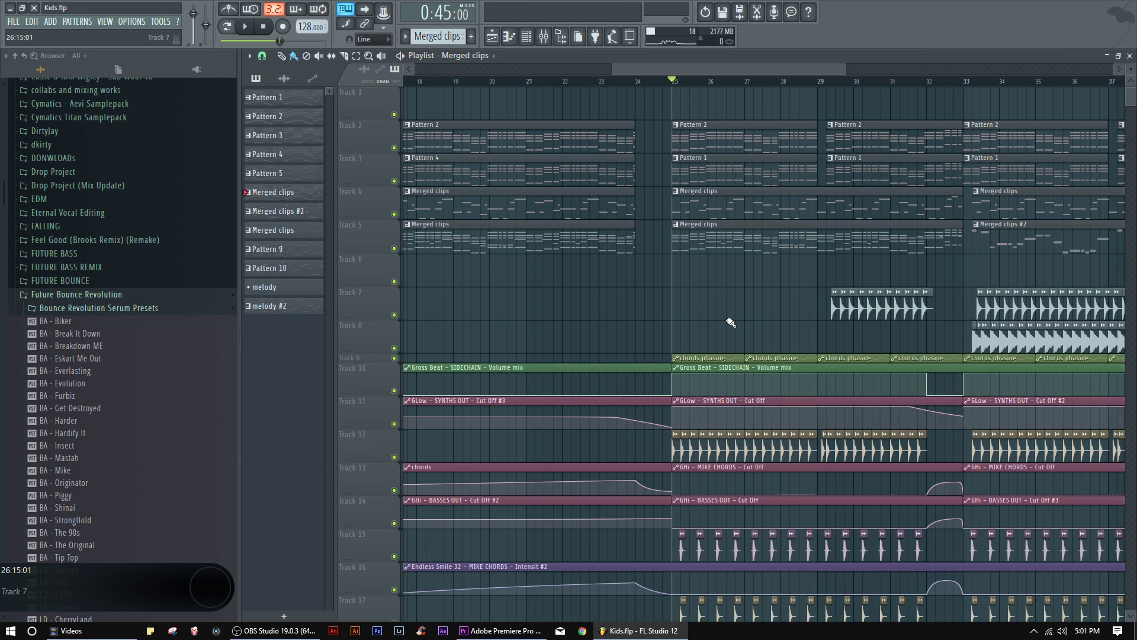
pyautogui.doubleClick(727, 239)
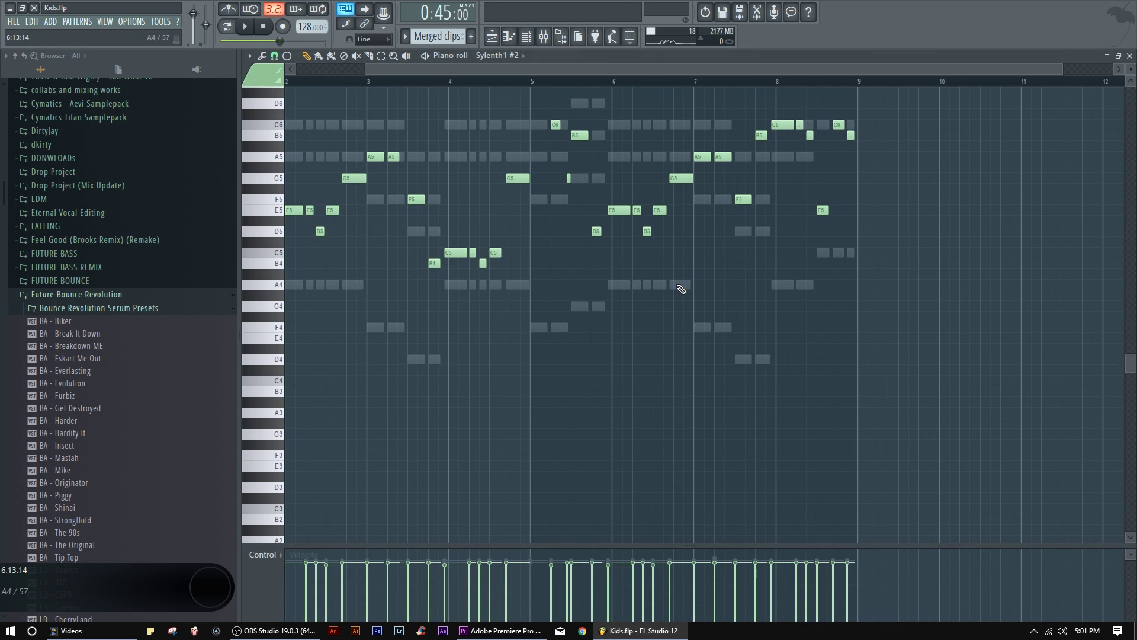
pyautogui.scroll(5, 739, 297)
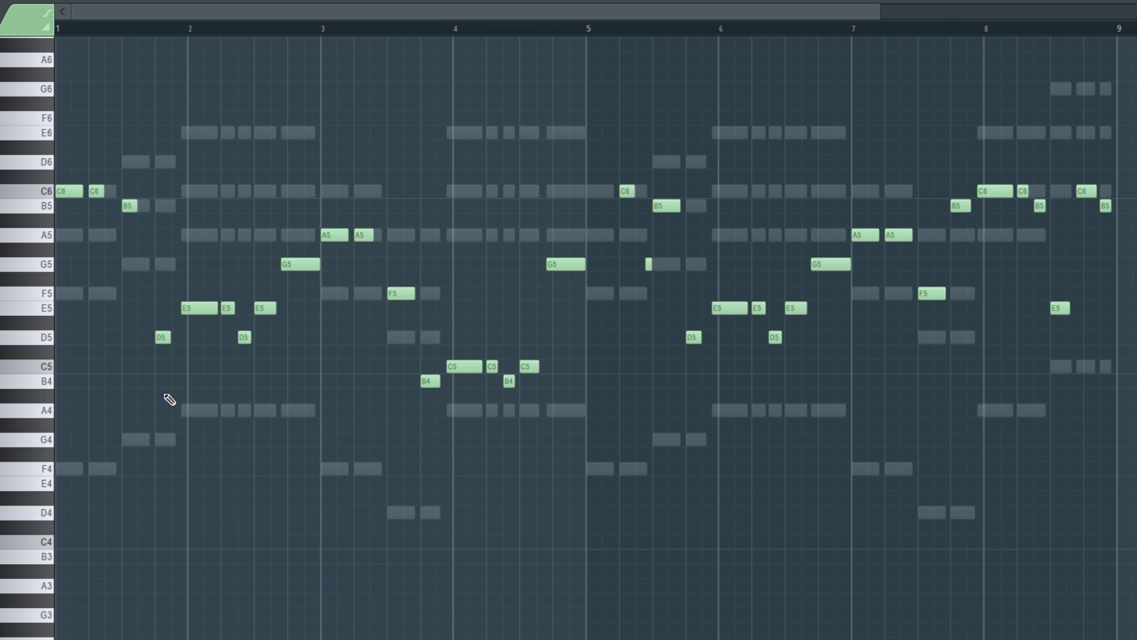
# Step: Select the melody notes of bars 1, 3, 5 and 7 together to compare their phrases, and clear the selection
pyautogui.moveTo(164, 401); pyautogui.dragTo(56, 126)
pyautogui.moveTo(431, 431); pyautogui.dragTo(323, 214)
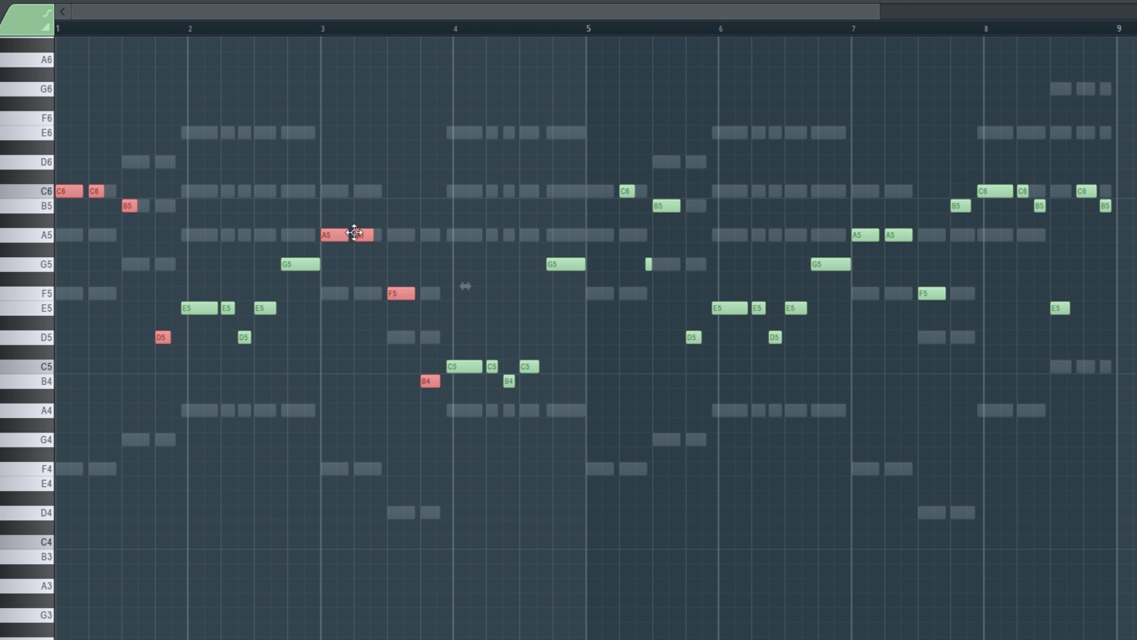
pyautogui.moveTo(163, 371); pyautogui.dragTo(36, 151)
pyautogui.moveTo(436, 412); pyautogui.dragTo(340, 215)
pyautogui.moveTo(705, 375); pyautogui.dragTo(608, 125)
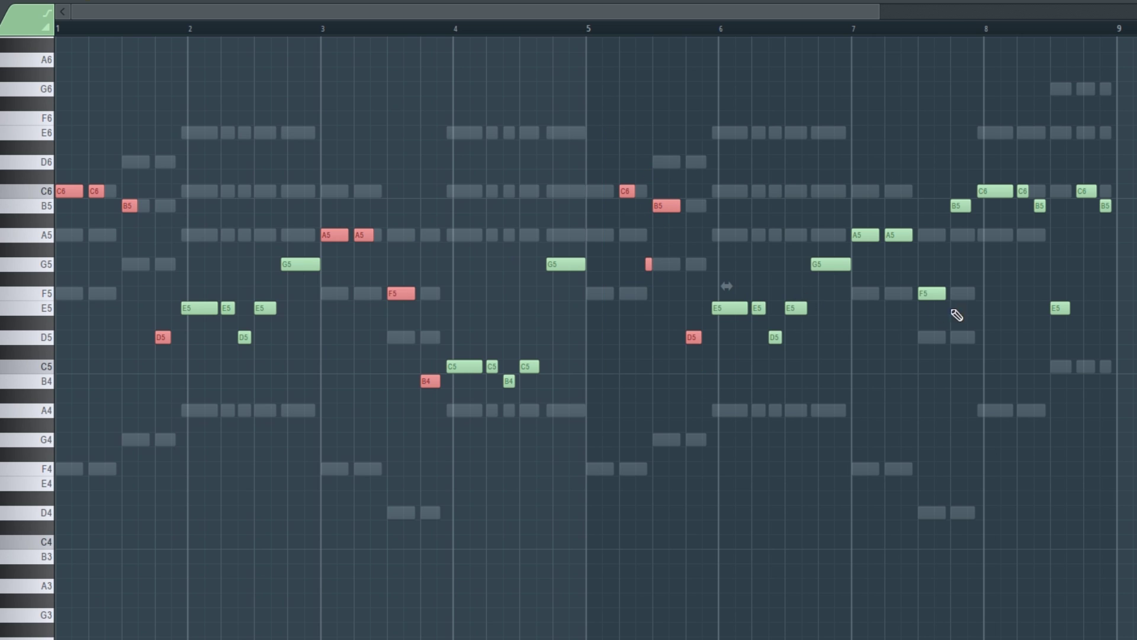
pyautogui.moveTo(958, 358); pyautogui.dragTo(866, 158)
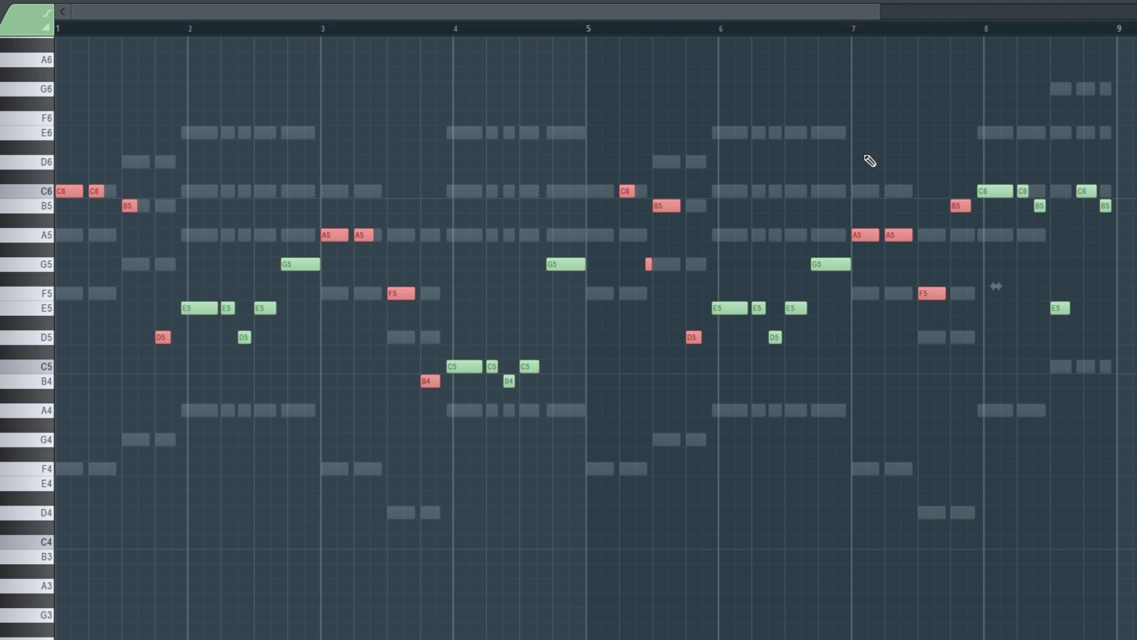
pyautogui.hotkey('ctrl', 'd')
# Step: Select the melody notes of bars 2, 4, 6 and 8 together to compare their phrases, and clear the selection
pyautogui.scroll(1, 869, 160)
pyautogui.moveTo(291, 412); pyautogui.dragTo(188, 222)
pyautogui.moveTo(553, 471); pyautogui.dragTo(459, 231)
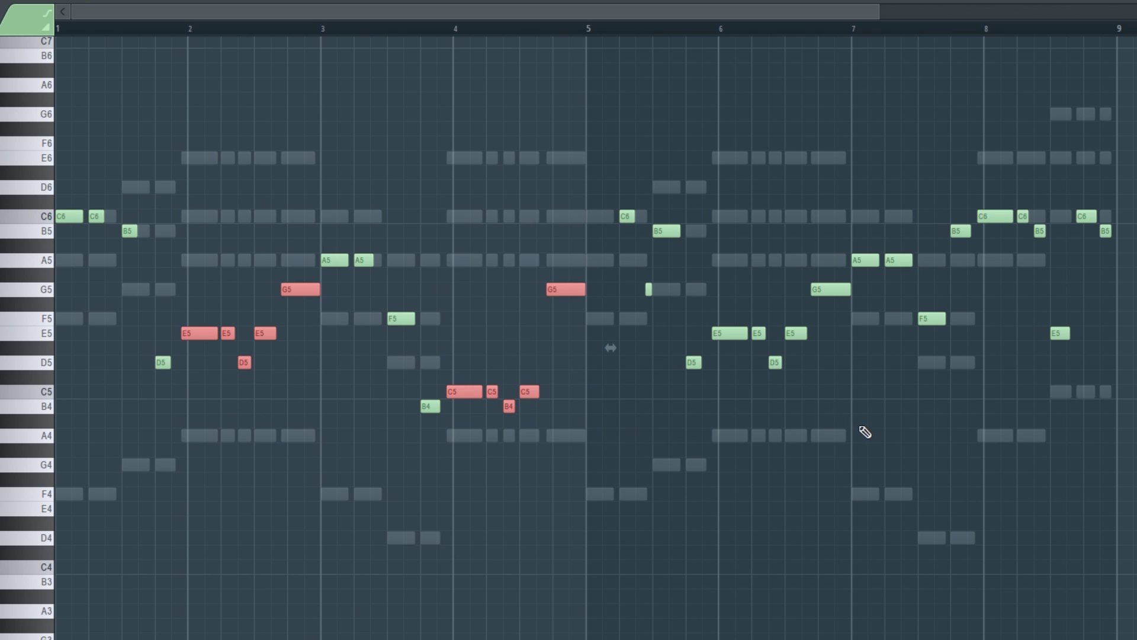
pyautogui.moveTo(860, 428); pyautogui.dragTo(727, 267)
pyautogui.moveTo(1110, 381); pyautogui.dragTo(967, 201)
pyautogui.hotkey('ctrl', 'd')
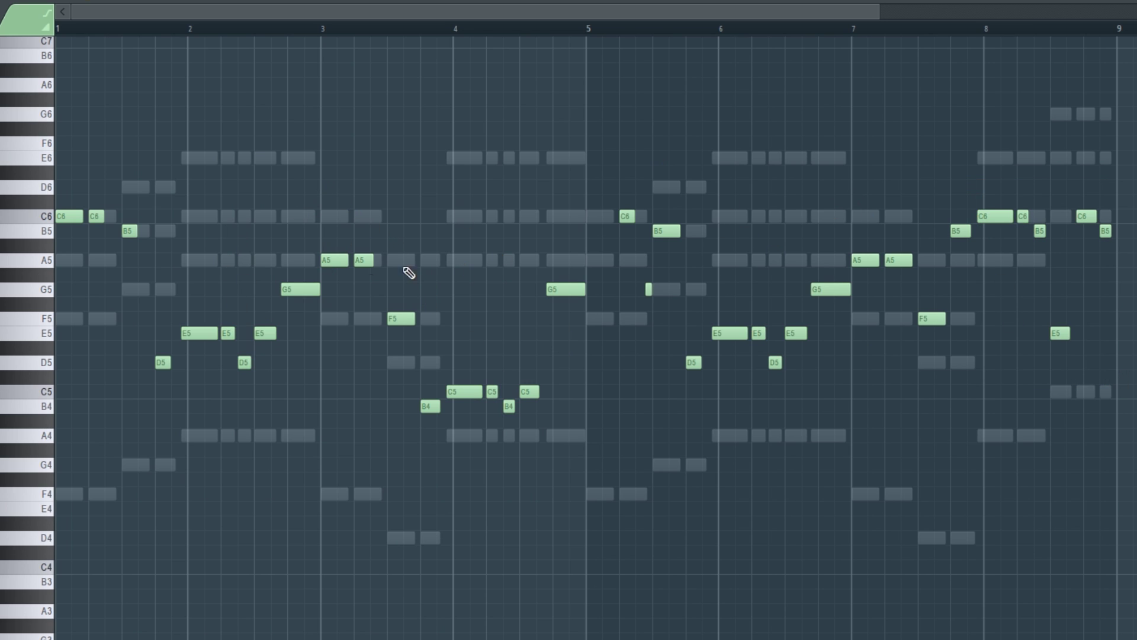
# Step: Try the last G5 note of bar 2 an octave higher at G6 and return it to G5
pyautogui.scroll(3, 486, 240)
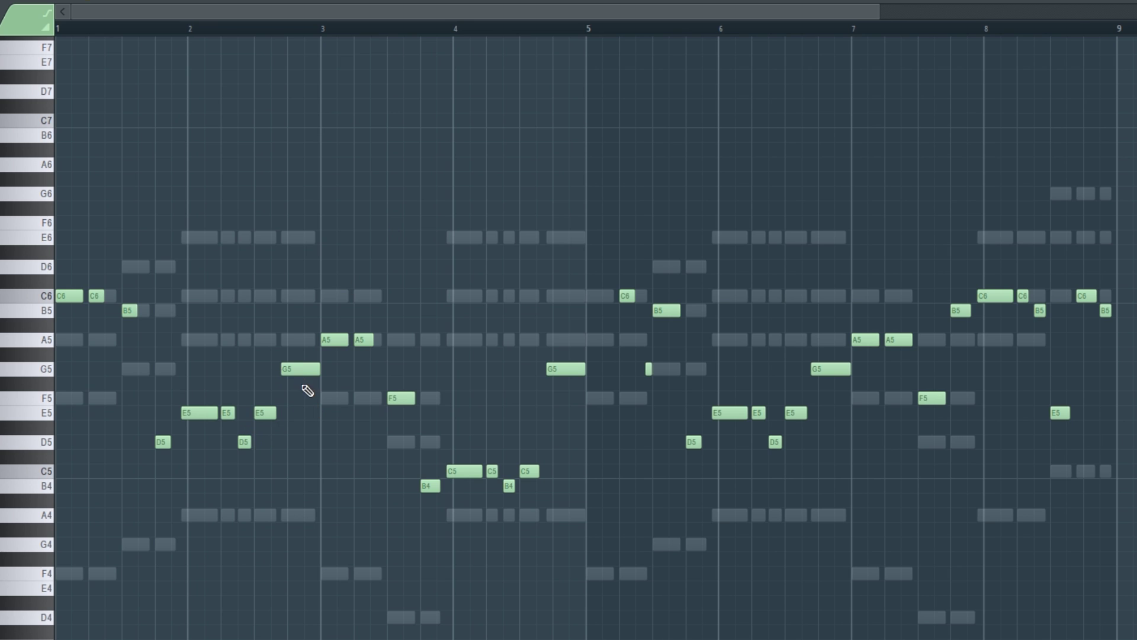
pyautogui.click(289, 365)
pyautogui.hotkey('ctrl', 'Up')
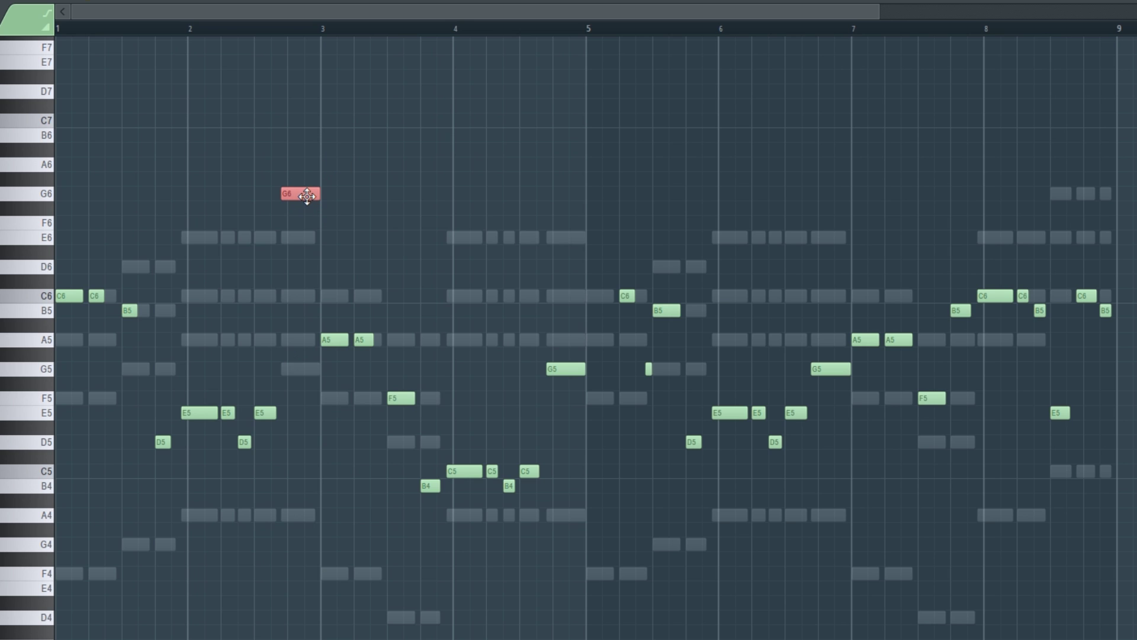
pyautogui.moveTo(352, 229); pyautogui.dragTo(281, 161)
pyautogui.hotkey('ctrl', 'Down')
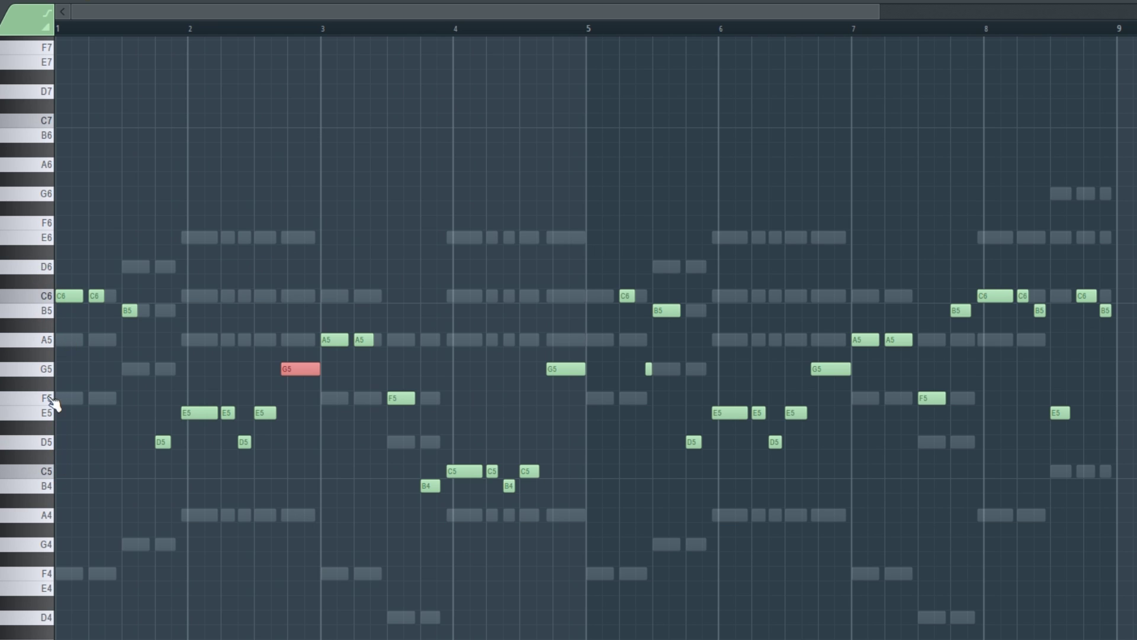
# Step: Place a short E6 note above the C6 notes in bar 1 and delete it again
pyautogui.click(78, 238)
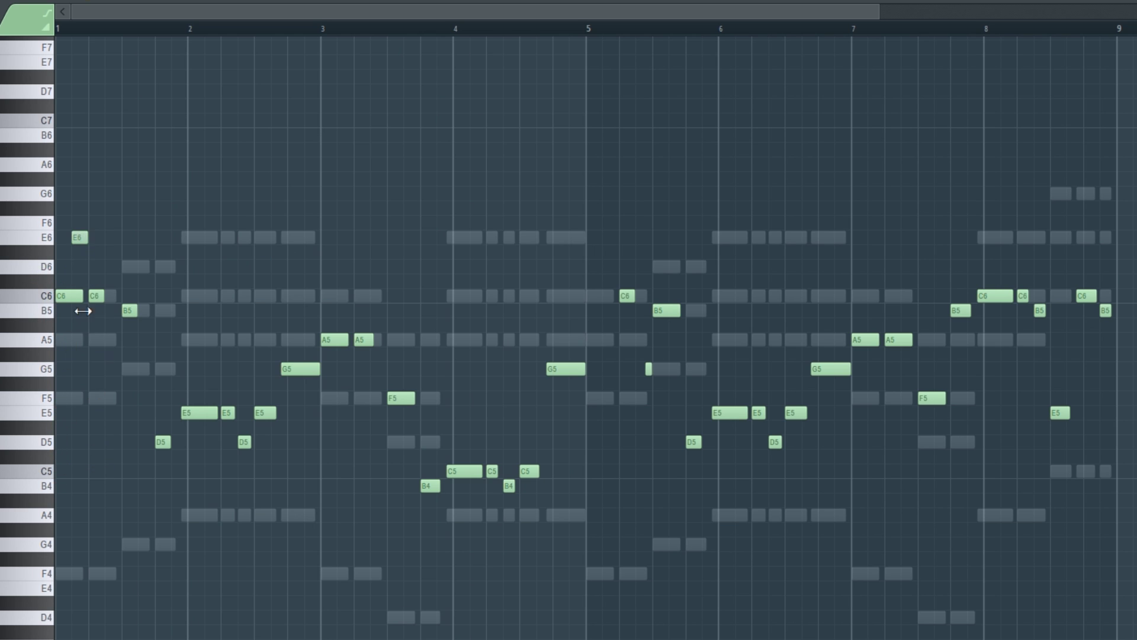
pyautogui.rightClick(80, 238)
pyautogui.scroll(2, 303, 327)
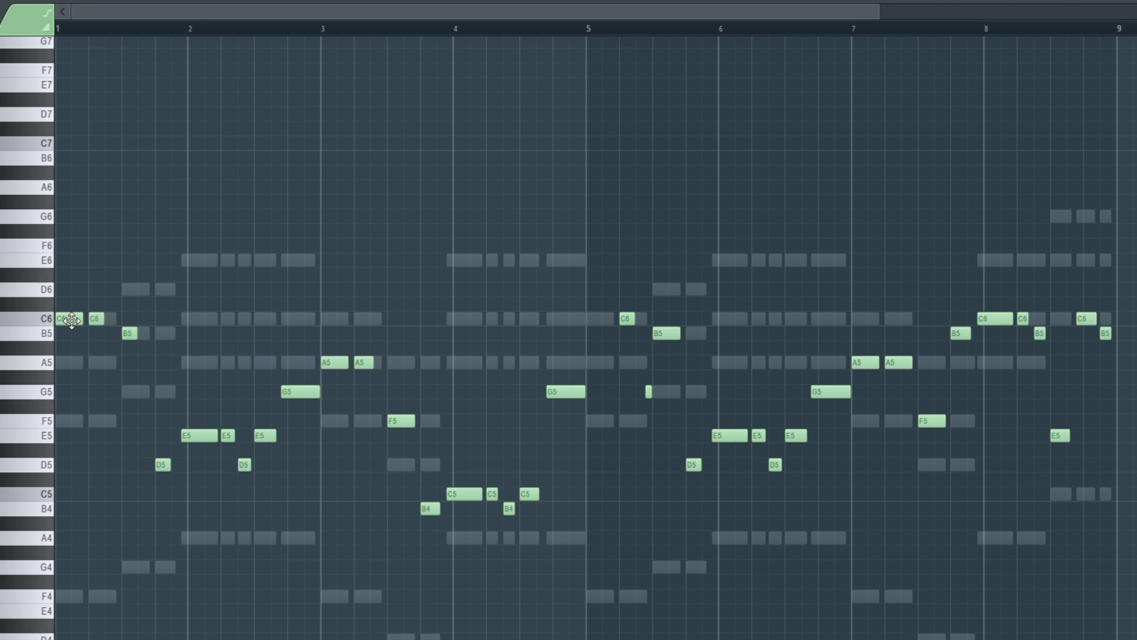
# Step: Try moving the B5 and D5 notes of bar 1 to C6 and play the bar from its start
pyautogui.moveTo(126, 330); pyautogui.dragTo(123, 317)
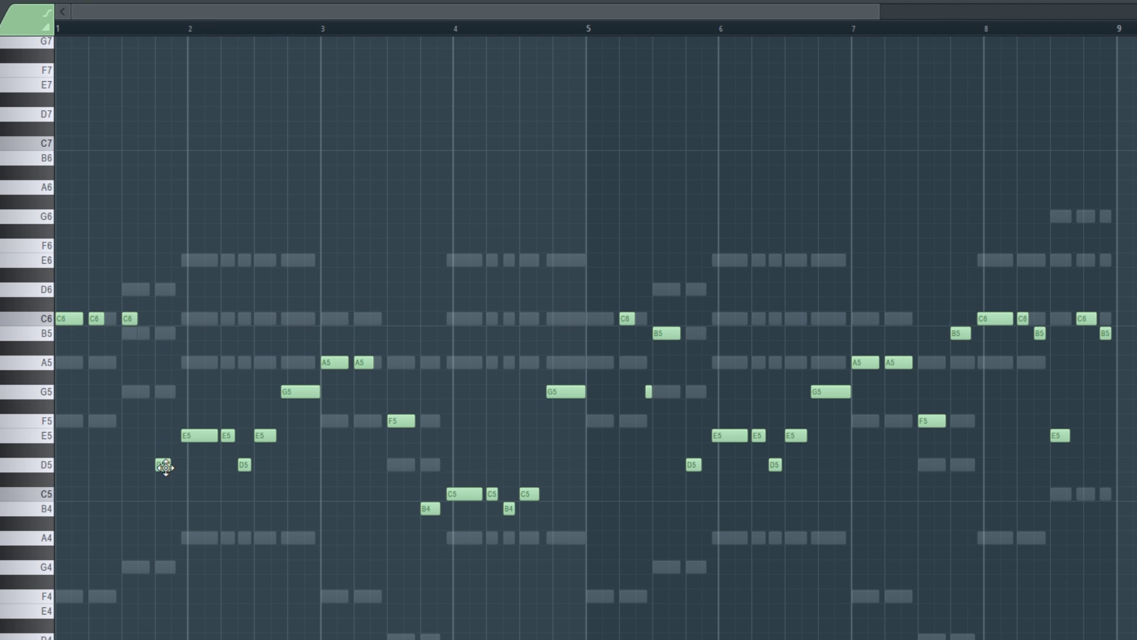
pyautogui.moveTo(160, 464); pyautogui.dragTo(160, 318)
pyautogui.press('space')
pyautogui.press('space')
pyautogui.click(68, 27)
pyautogui.press('space')
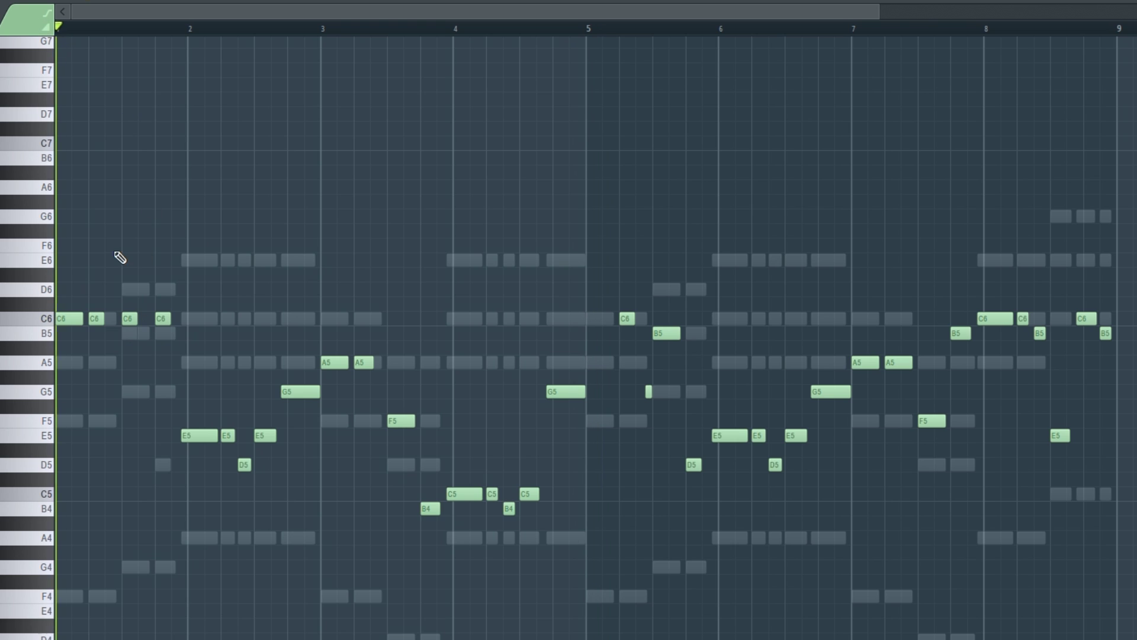
pyautogui.press('space')
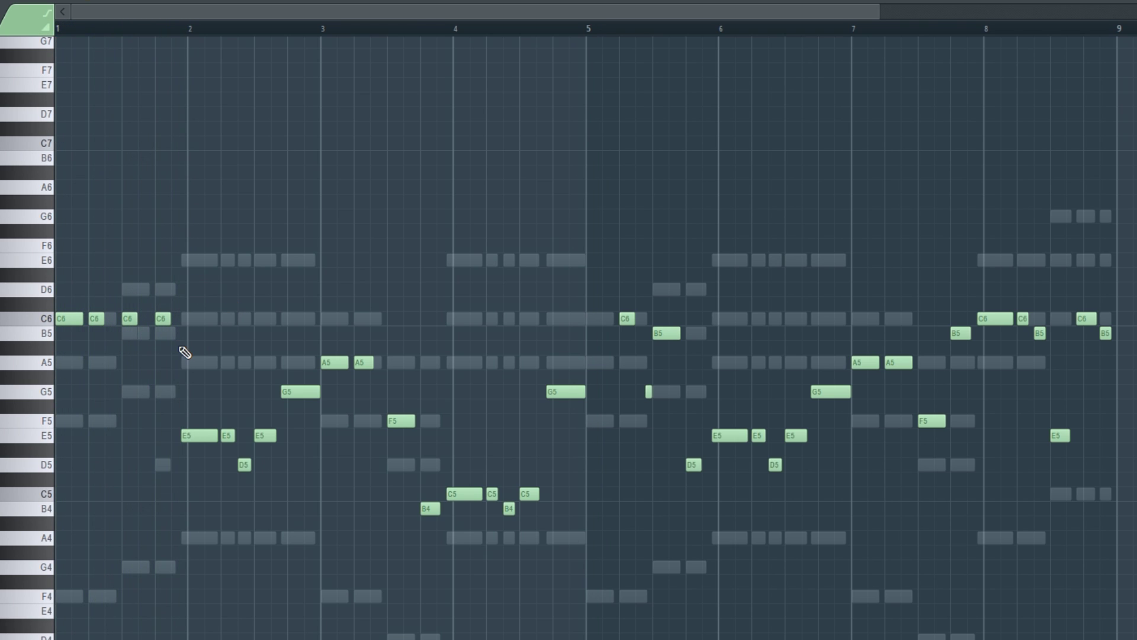
# Step: Undo the trial pitch changes and the extra E6 note in bar 1
pyautogui.hotkey('ctrl', 'z')
pyautogui.hotkey('ctrl', 'z')
pyautogui.hotkey('ctrl', 'z')
pyautogui.hotkey('ctrl', 'alt', 'z')
pyautogui.hotkey('ctrl', 'alt', 'z')
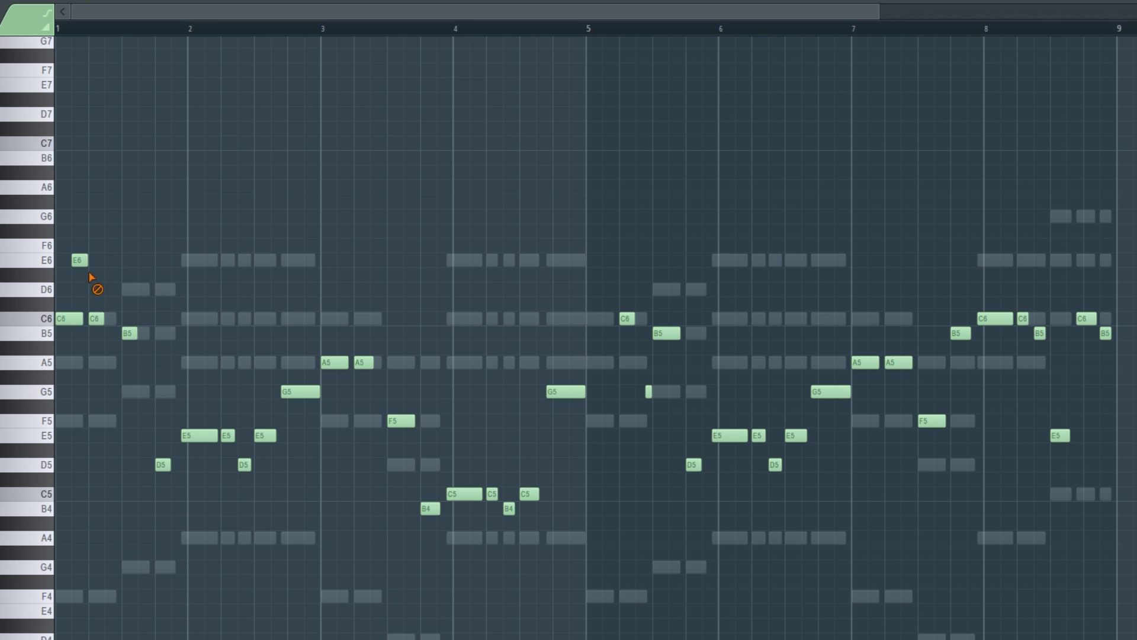
pyautogui.hotkey('ctrl', 'z')
pyautogui.scroll(1, 510, 356)
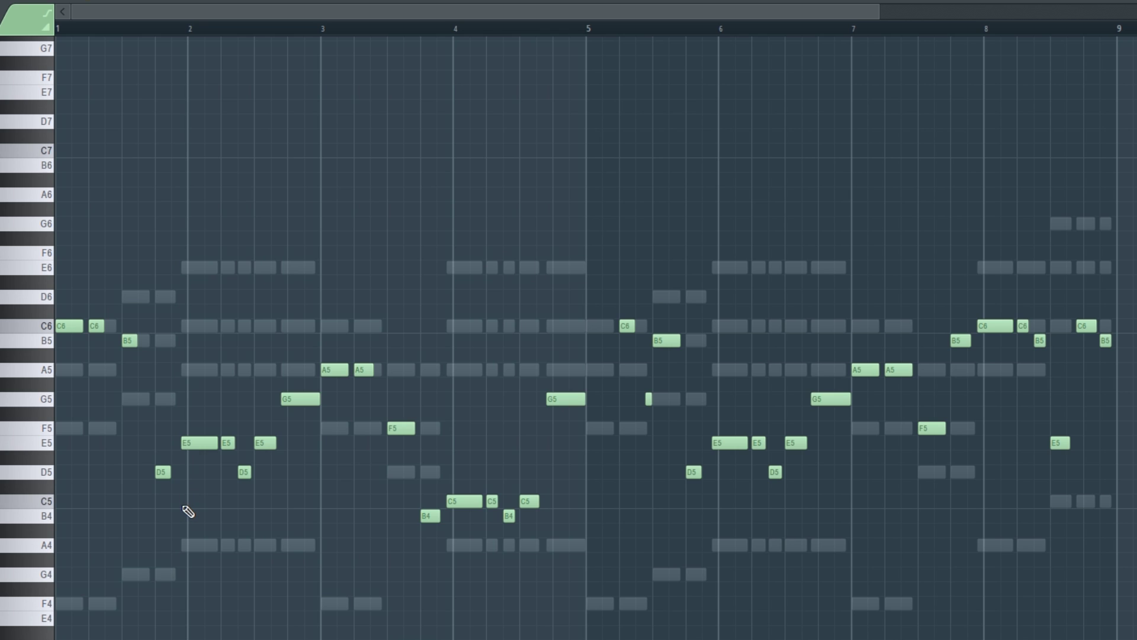
# Step: Play the original bar 1 melody phrase from the start of the pattern
pyautogui.moveTo(172, 536)
pyautogui.mouseDown()
pyautogui.moveTo(10, 126)
pyautogui.moveTo(38, 91)
pyautogui.mouseUp()
pyautogui.click(63, 28)
pyautogui.press('space')
pyautogui.click(267, 193)
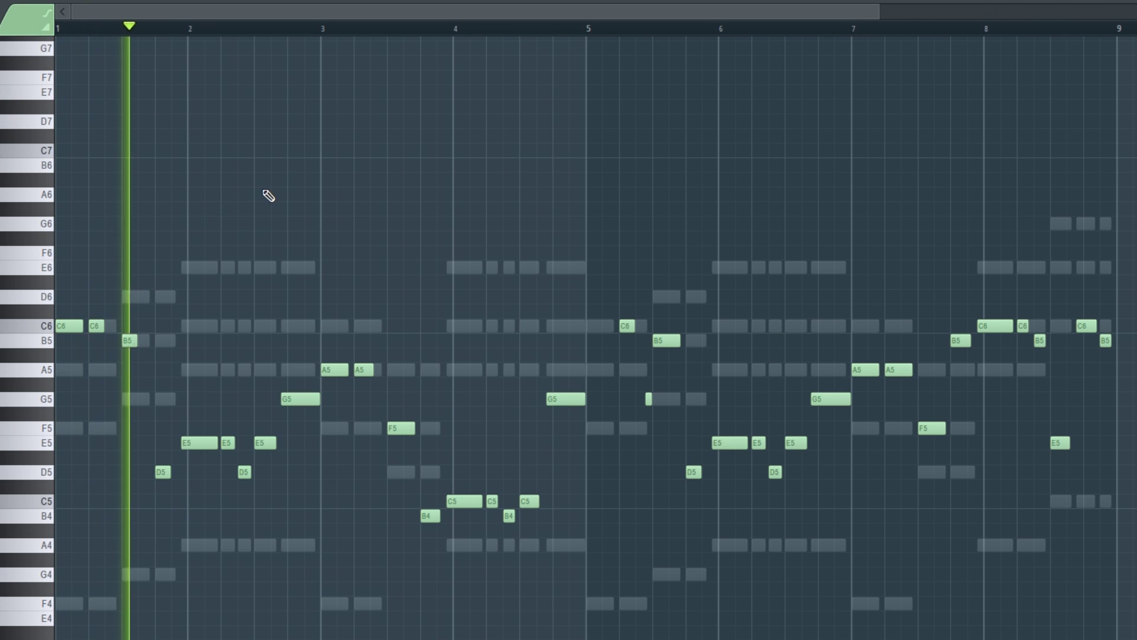
pyautogui.press('space')
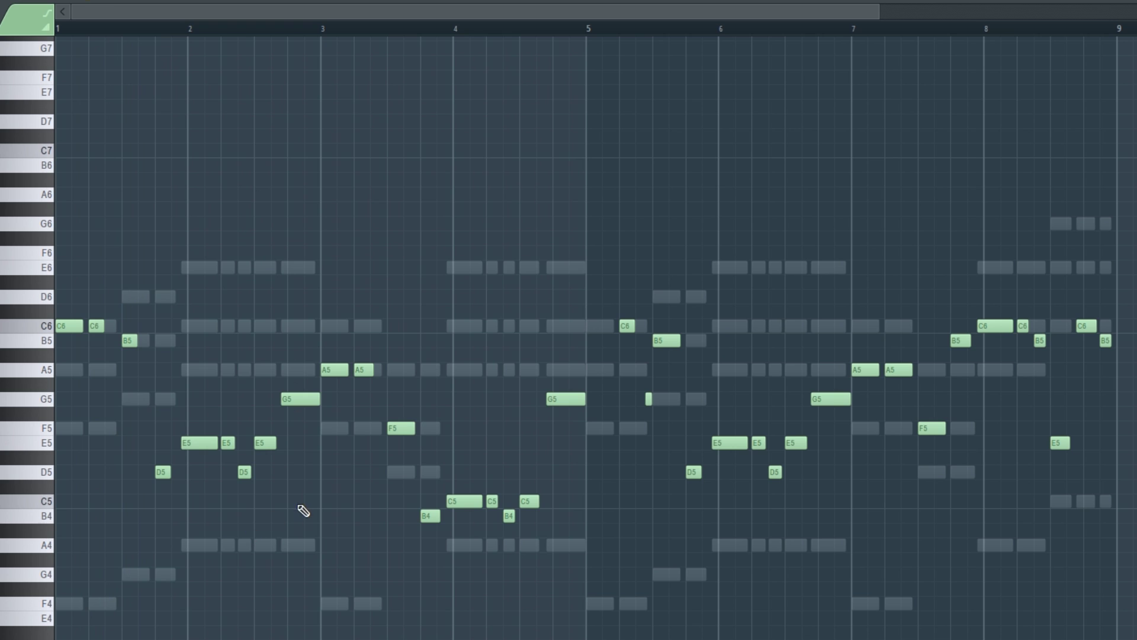
# Step: Select the bar 2 melody phrase, play it from the start of bar 2 and clear the selection
pyautogui.moveTo(298, 520); pyautogui.dragTo(207, 368)
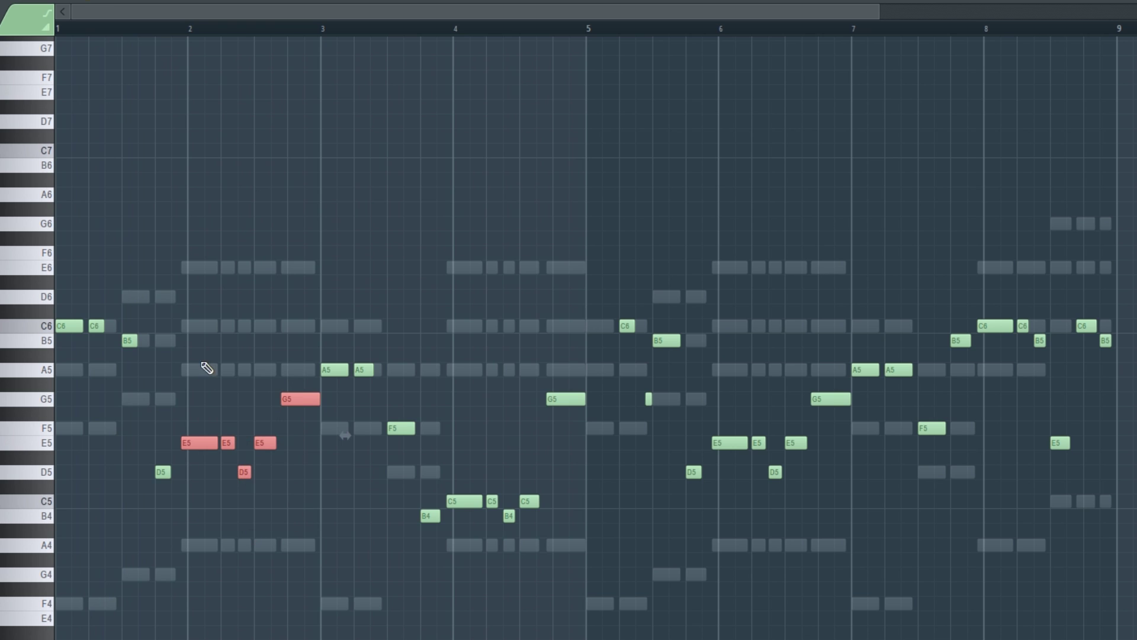
pyautogui.click(194, 27)
pyautogui.press('space')
pyautogui.press('space')
pyautogui.click(326, 298)
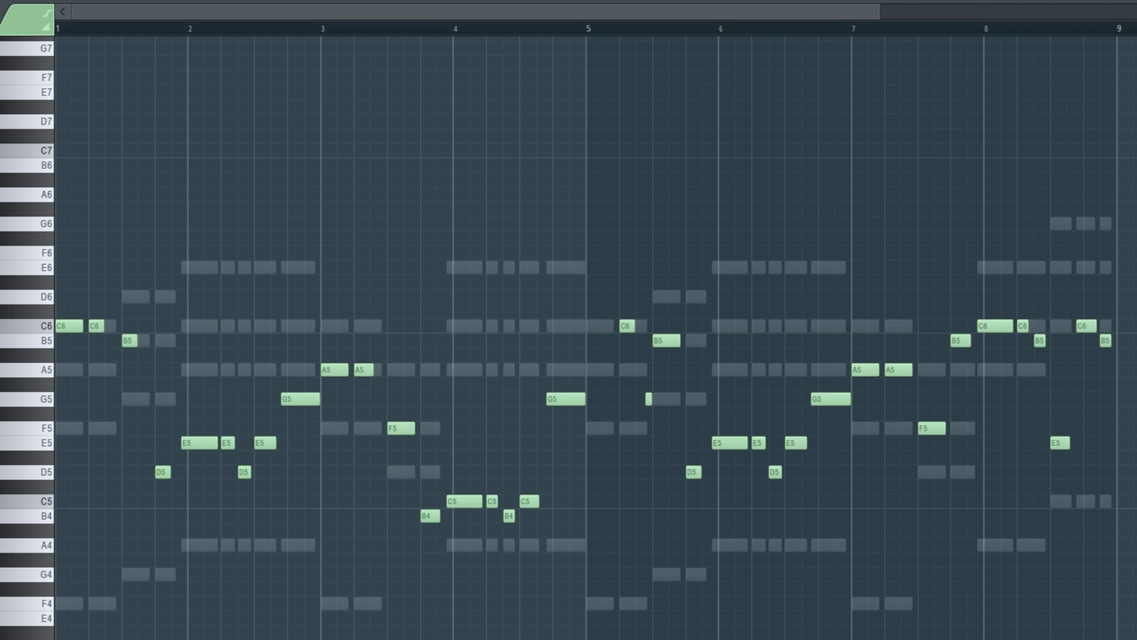
pyautogui.scroll(5, 134, 193)
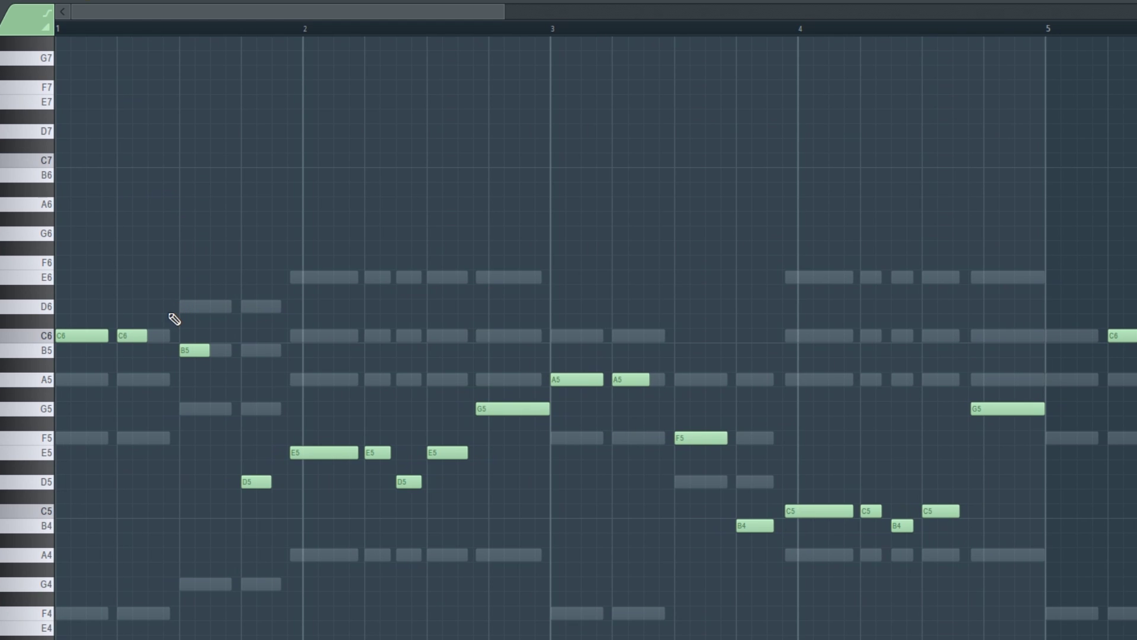
pyautogui.scroll(-3, 209, 27)
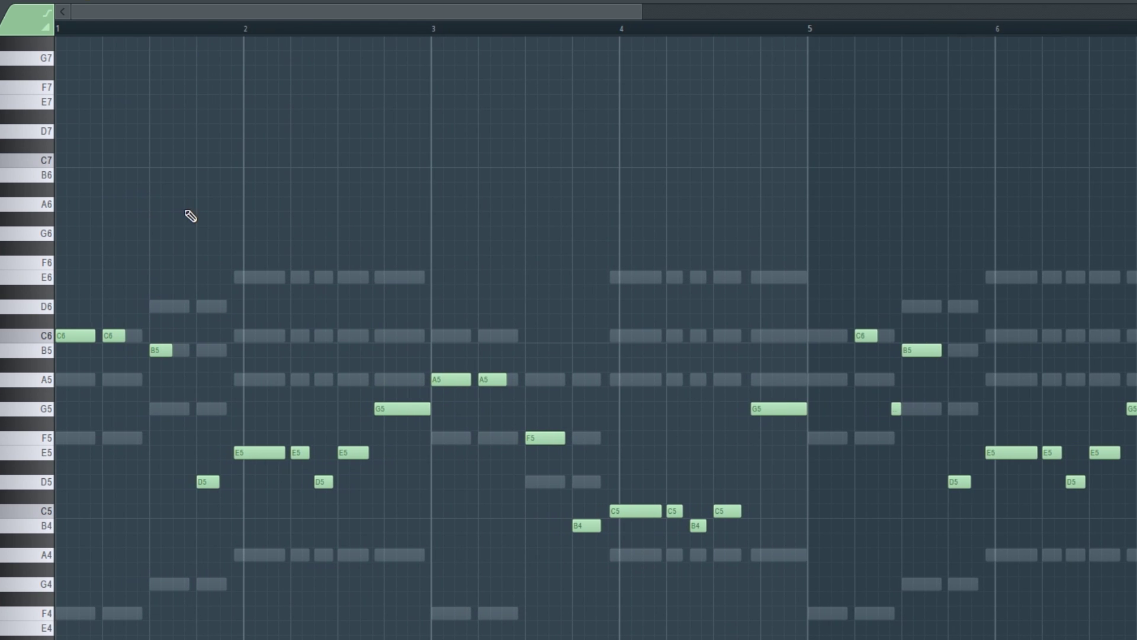